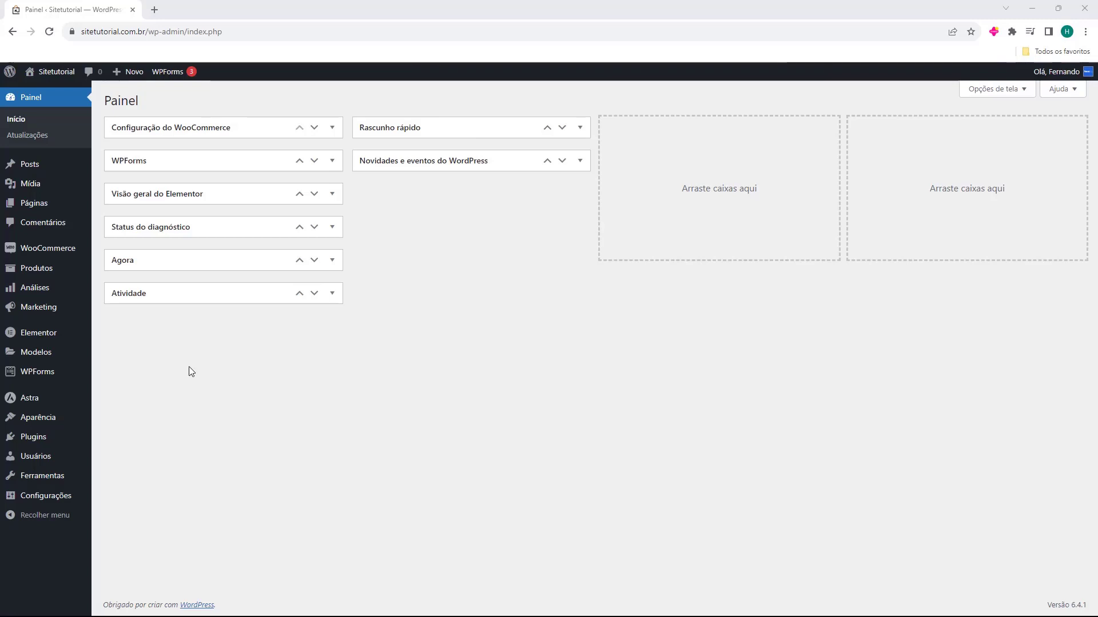
# Open the WPForms form list and copy the shortcode of "Formulário de contato"
pyautogui.moveTo(38, 384)
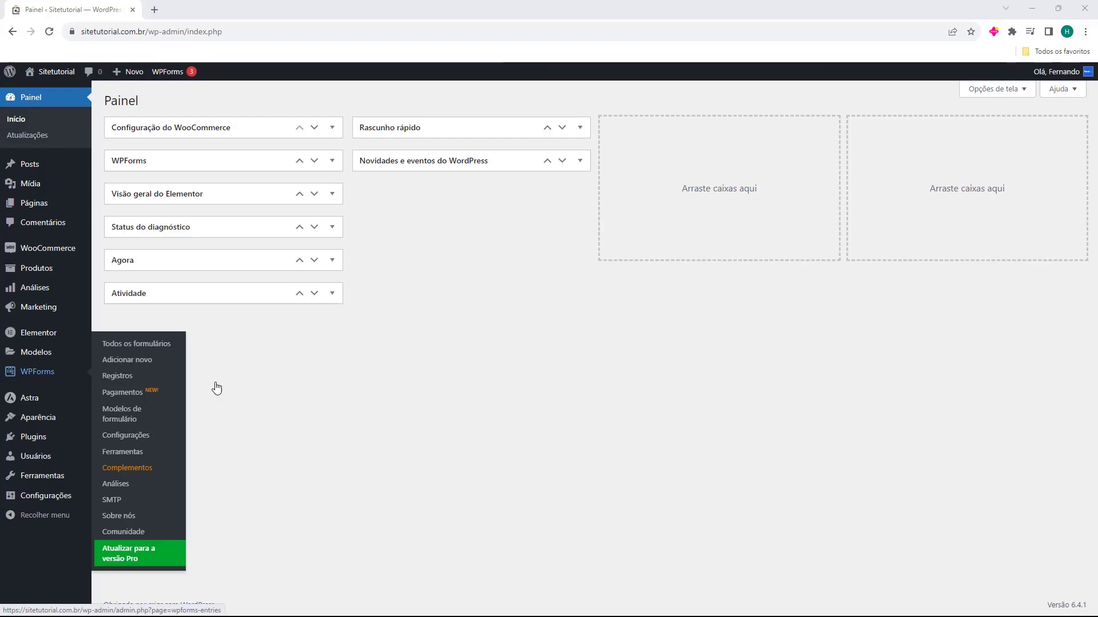
pyautogui.click(27, 377)
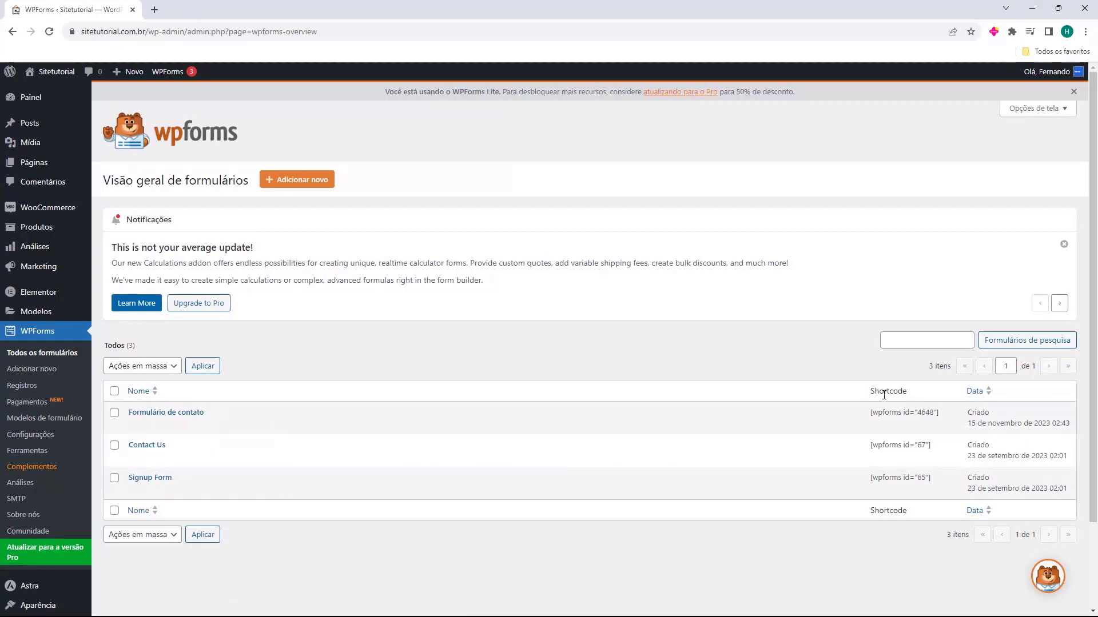
pyautogui.tripleClick(881, 412)
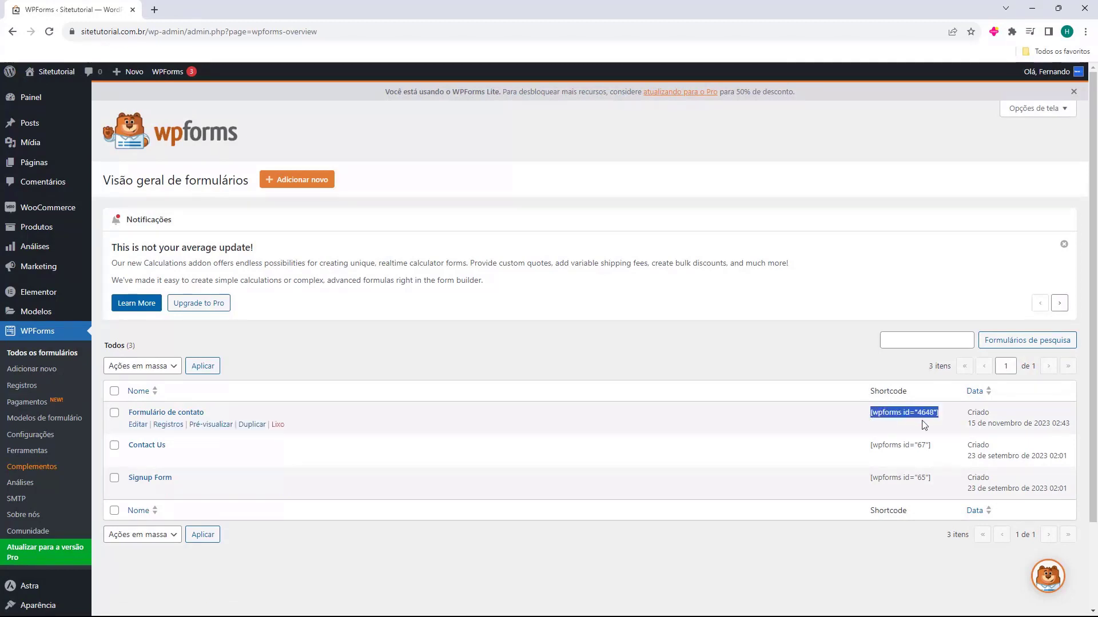
pyautogui.tripleClick(900, 411)
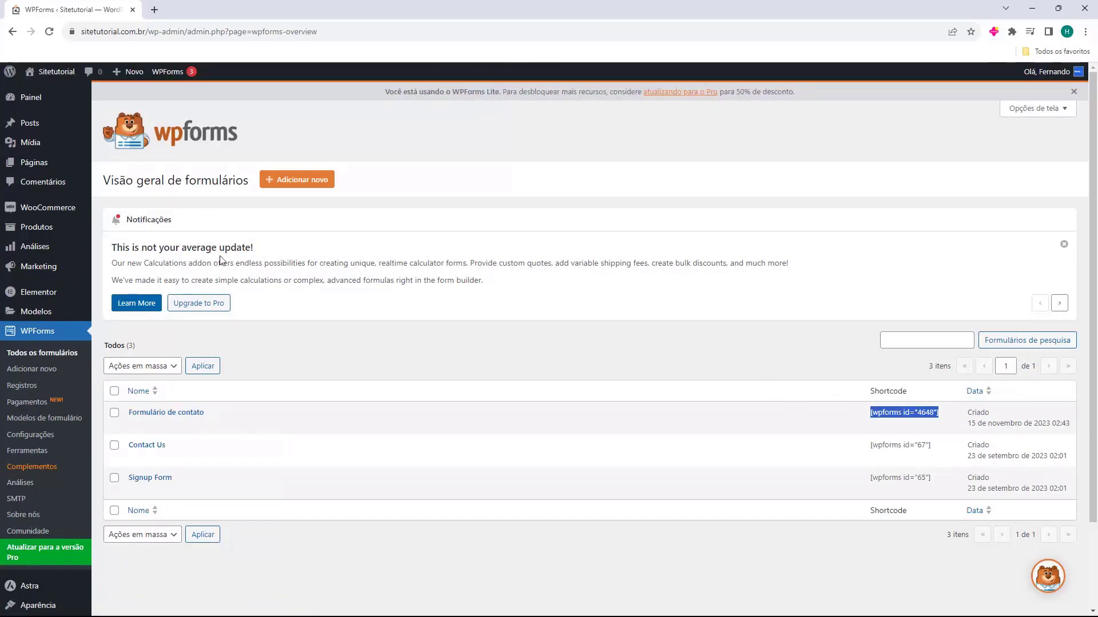
# Create a new page titled "Entre em contato"
pyautogui.moveTo(68, 252)
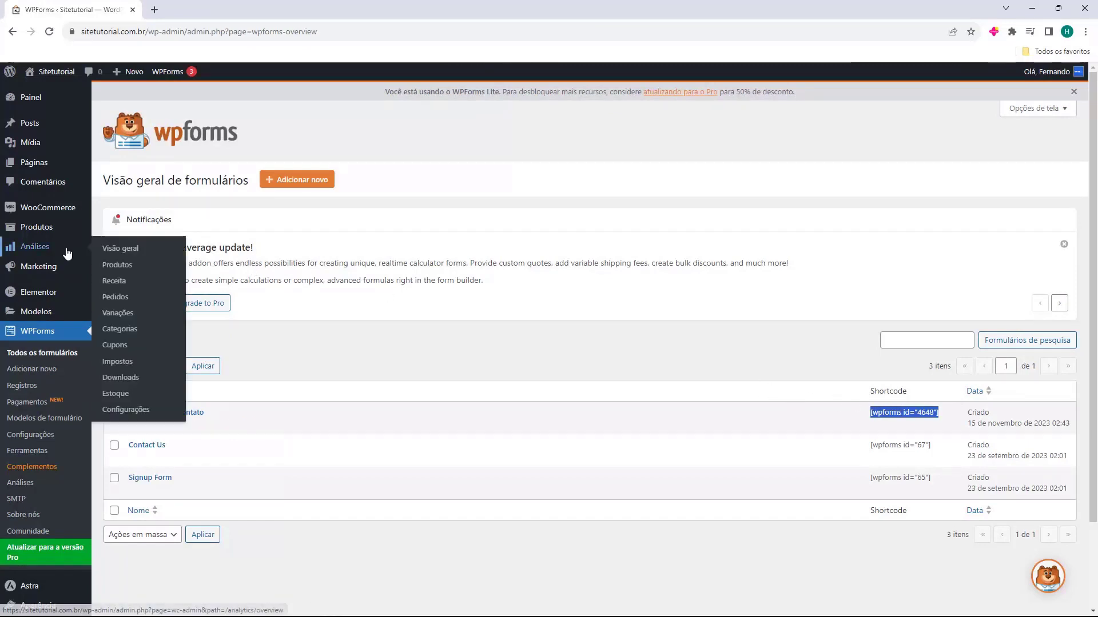
pyautogui.click(31, 166)
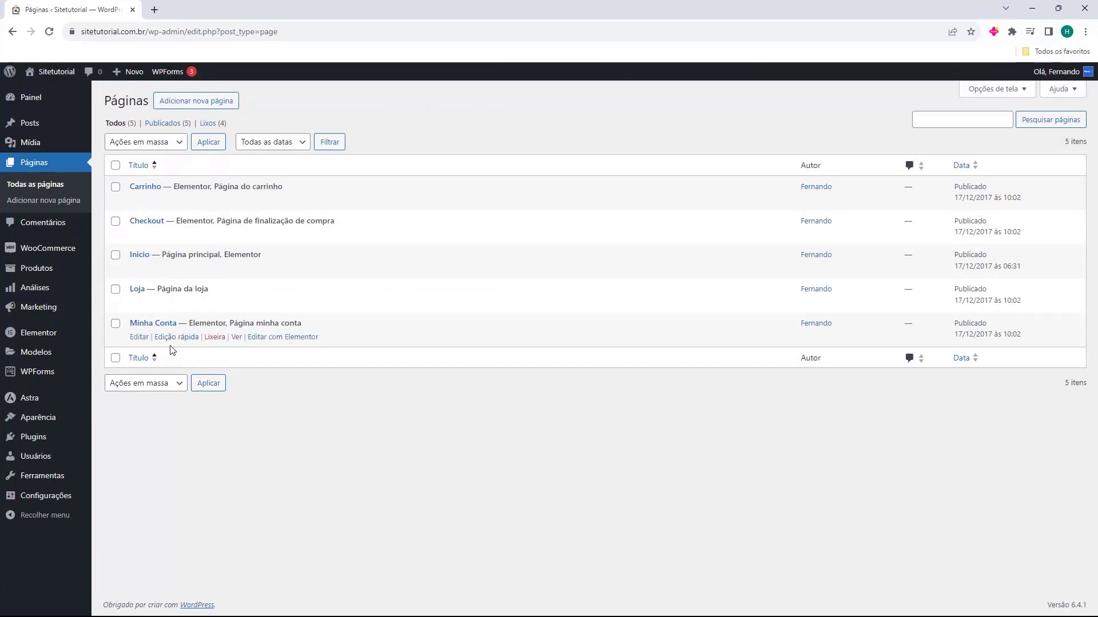
pyautogui.click(191, 111)
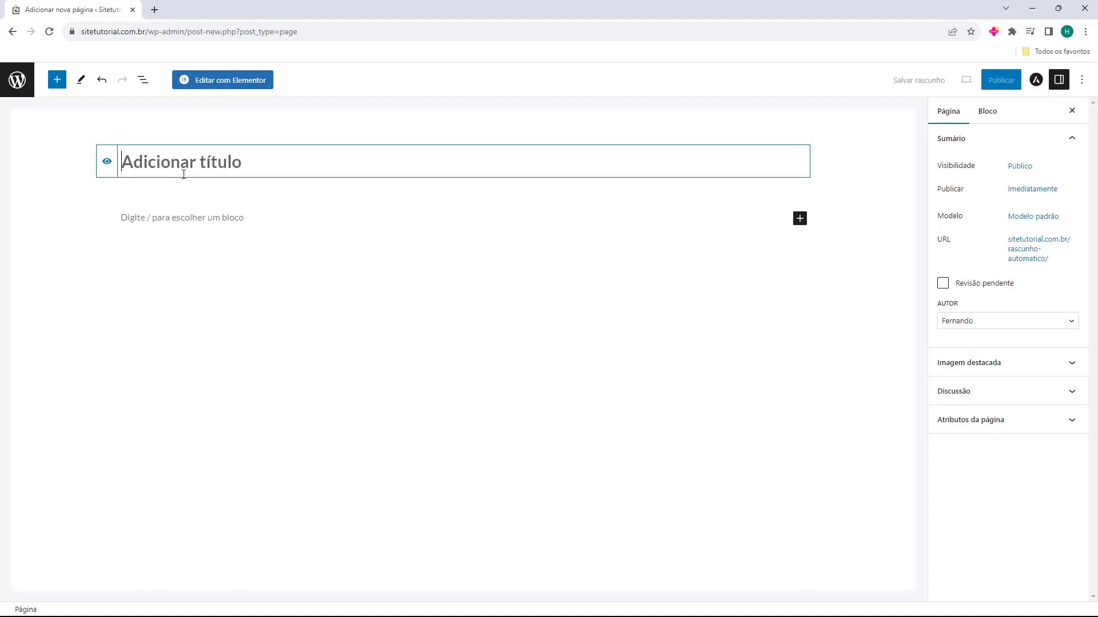
pyautogui.write('Entre em contato')
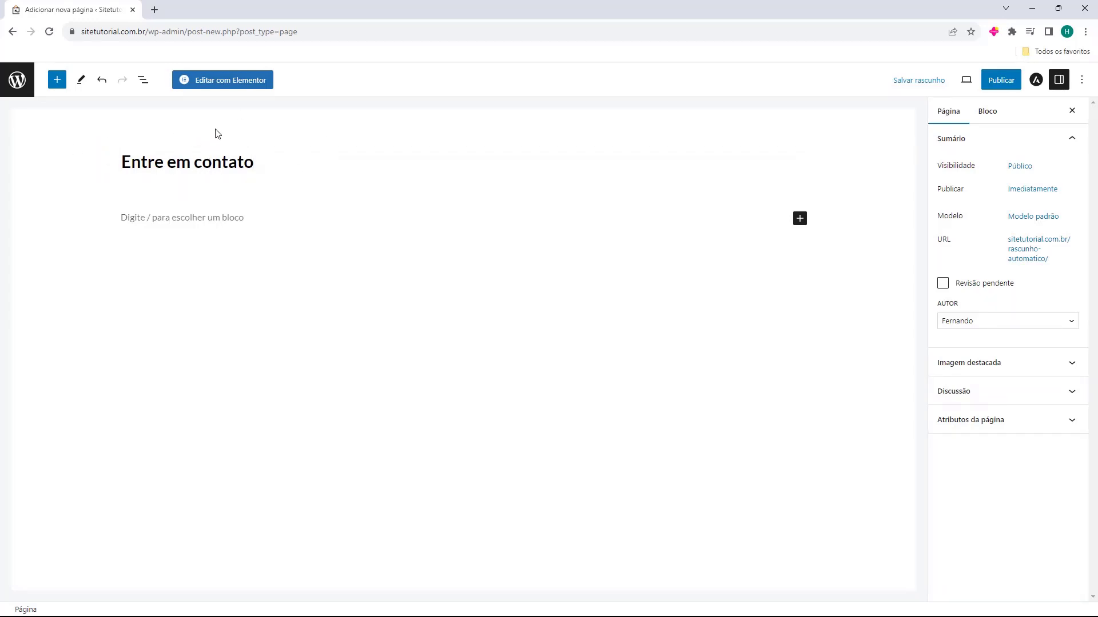
# Open the new page in Elementor and insert a container with two equal columns
pyautogui.click(232, 90)
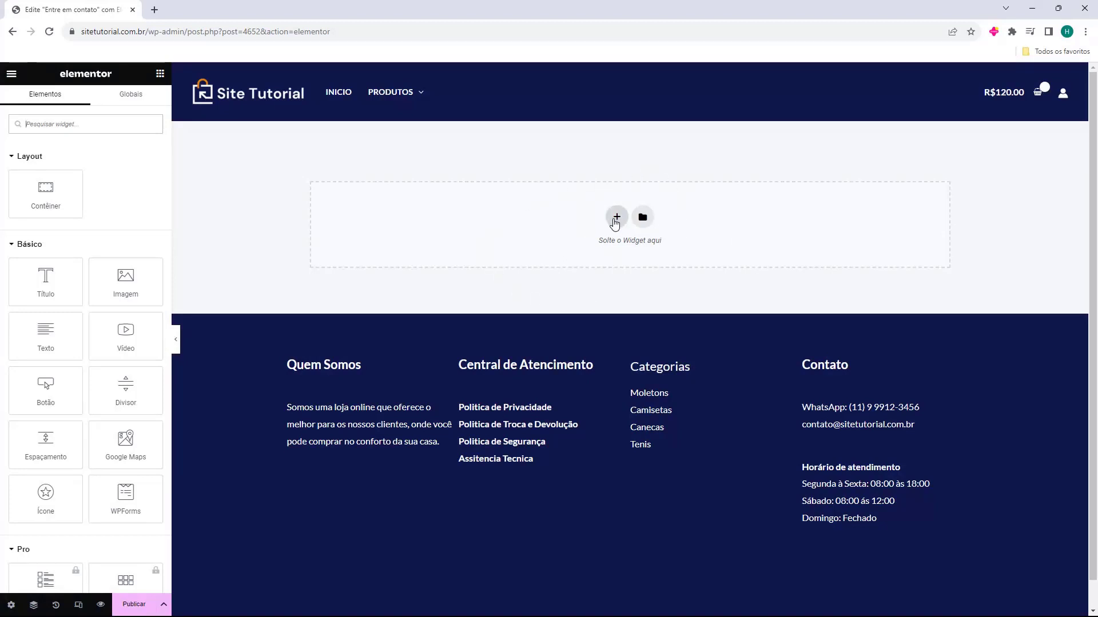
pyautogui.click(616, 218)
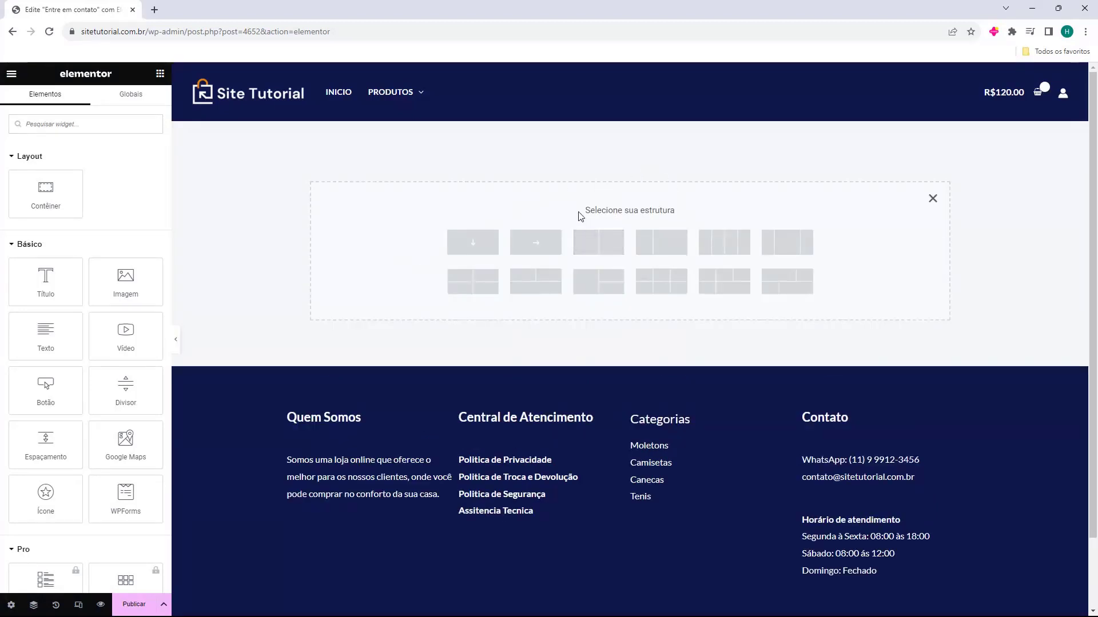
pyautogui.click(599, 245)
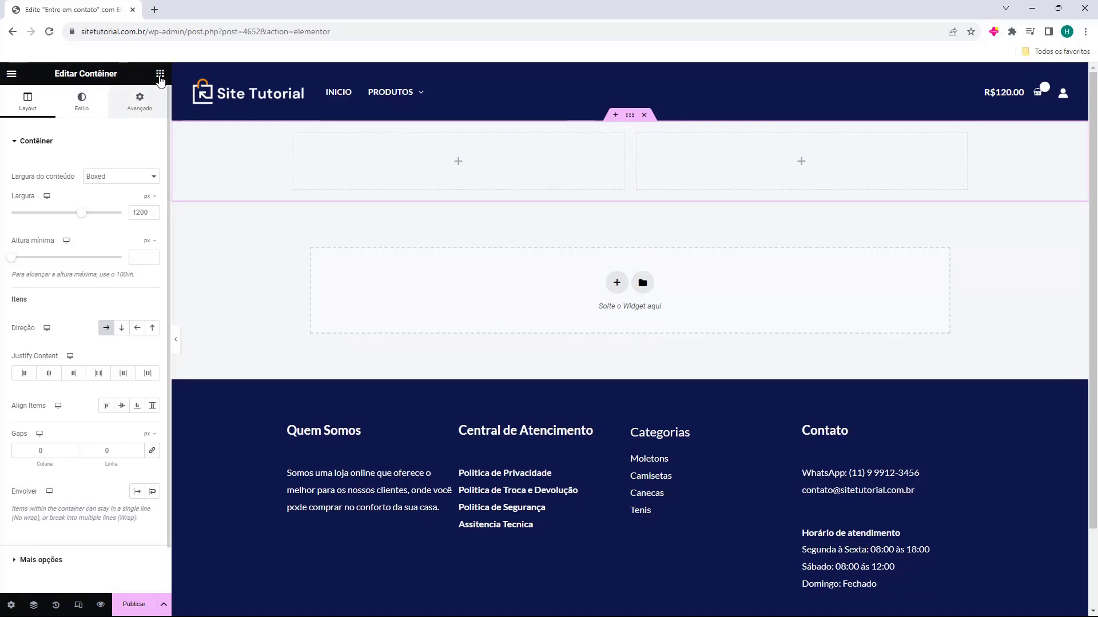
# Add a heading reading "Nossos contato" to the left column and set its size to Grande
pyautogui.click(428, 210)
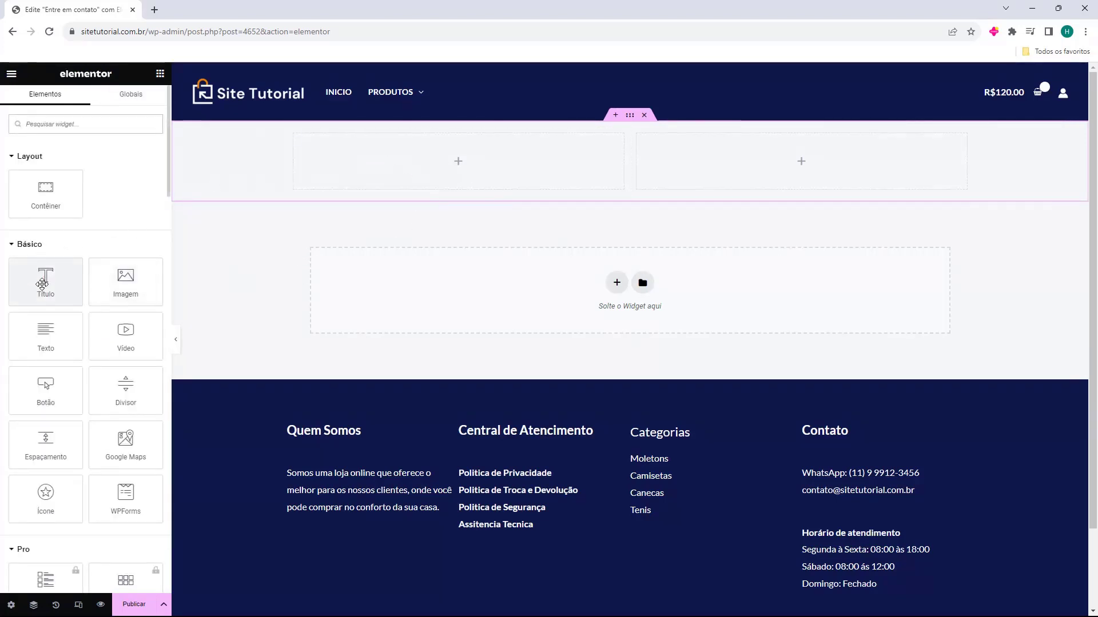
pyautogui.moveTo(45, 279); pyautogui.dragTo(394, 159)
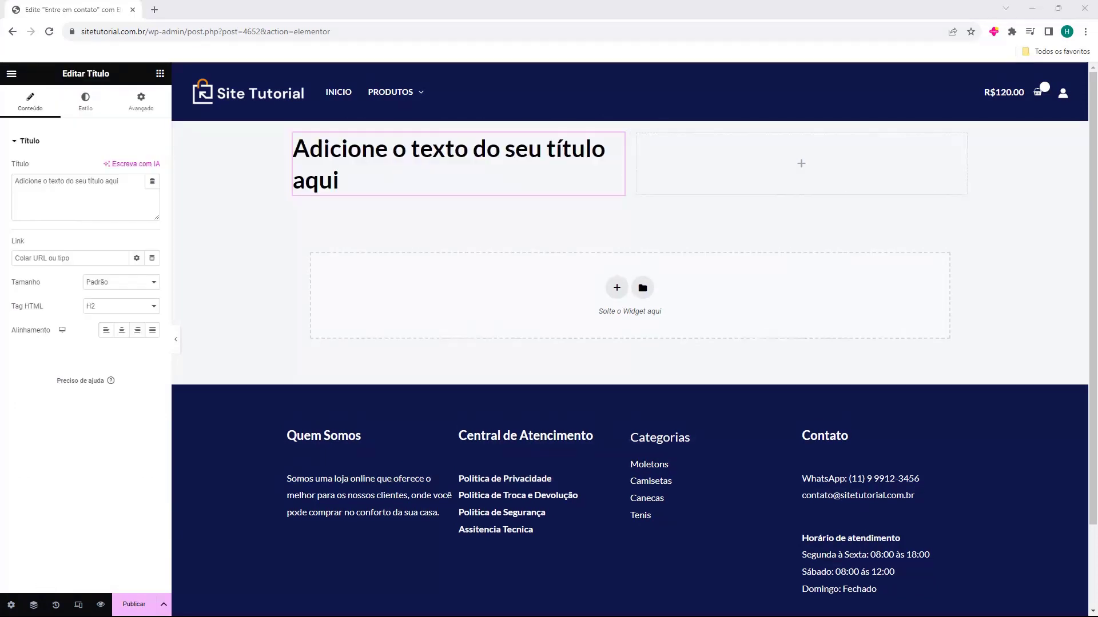
pyautogui.doubleClick(398, 161)
pyautogui.tripleClick(399, 161)
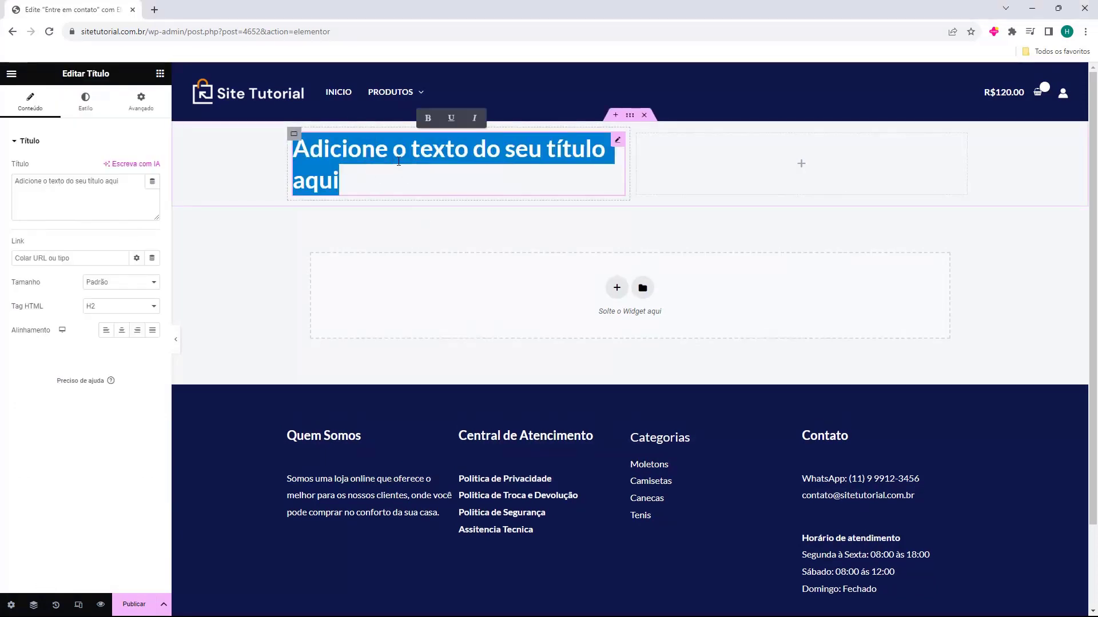
pyautogui.write('Nosso')
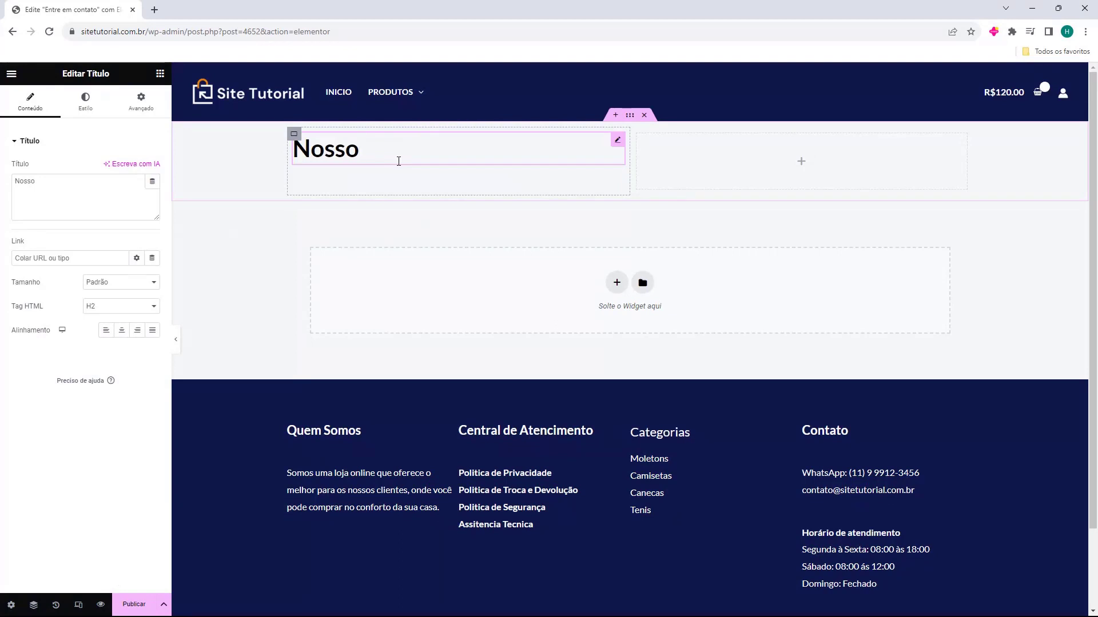
pyautogui.write('s contato')
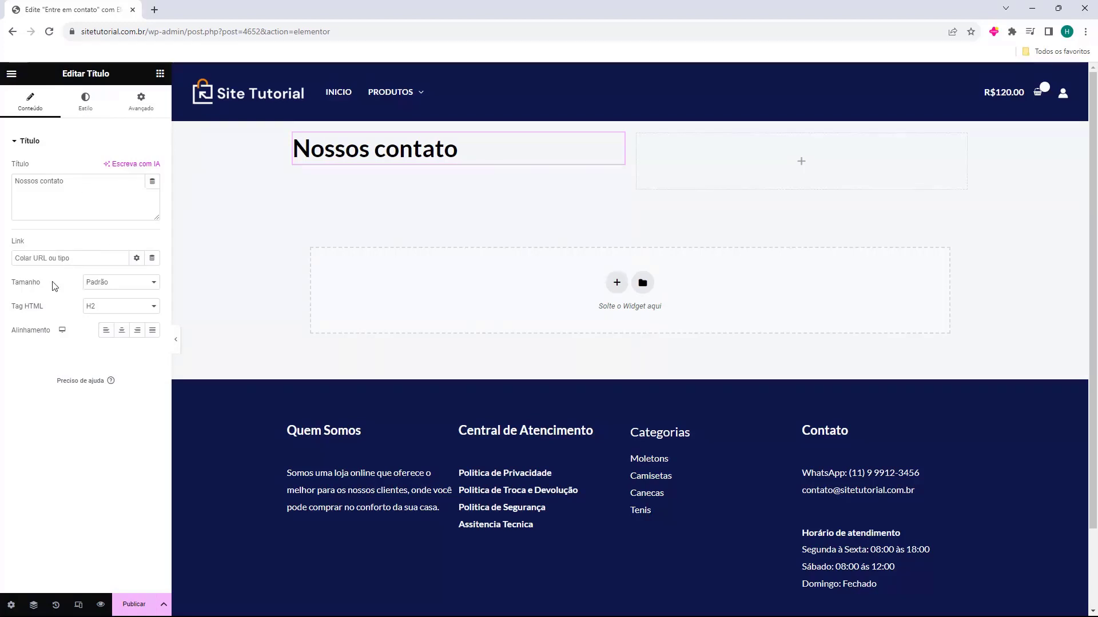
pyautogui.click(104, 284)
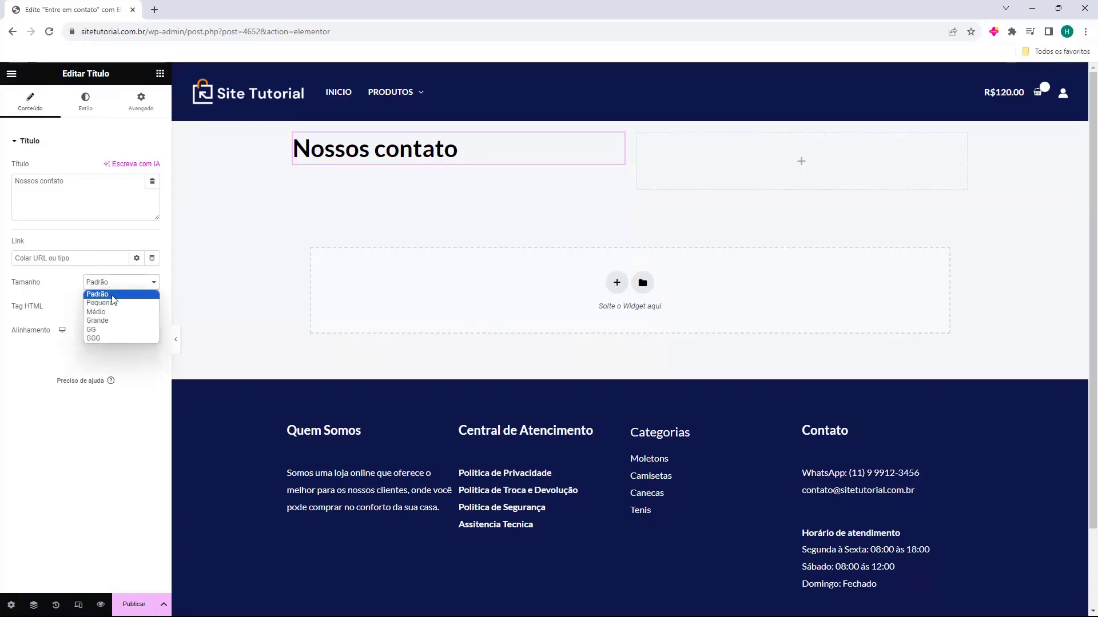
pyautogui.click(100, 320)
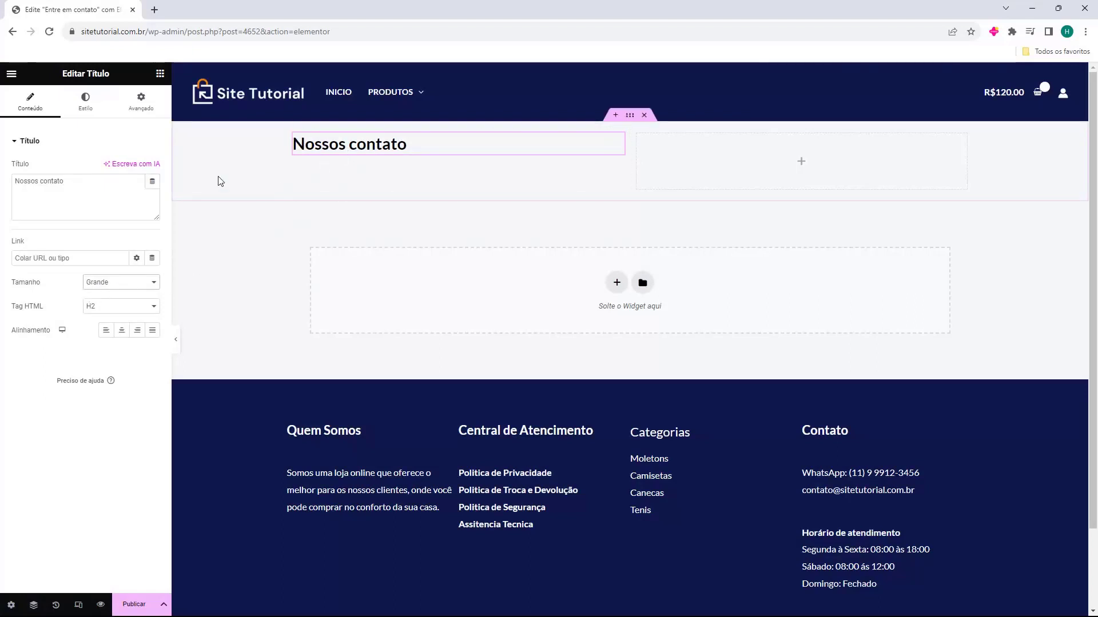
# Add a text widget below the heading and correct the heading to "Nossos contatos"
pyautogui.click(159, 74)
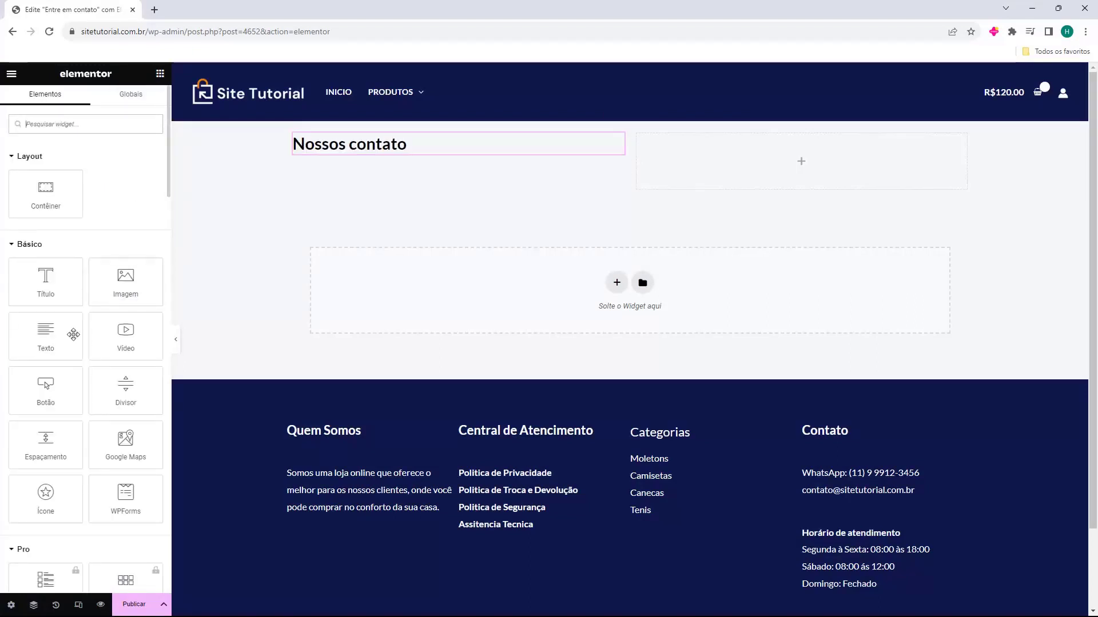
pyautogui.moveTo(73, 334); pyautogui.dragTo(366, 163)
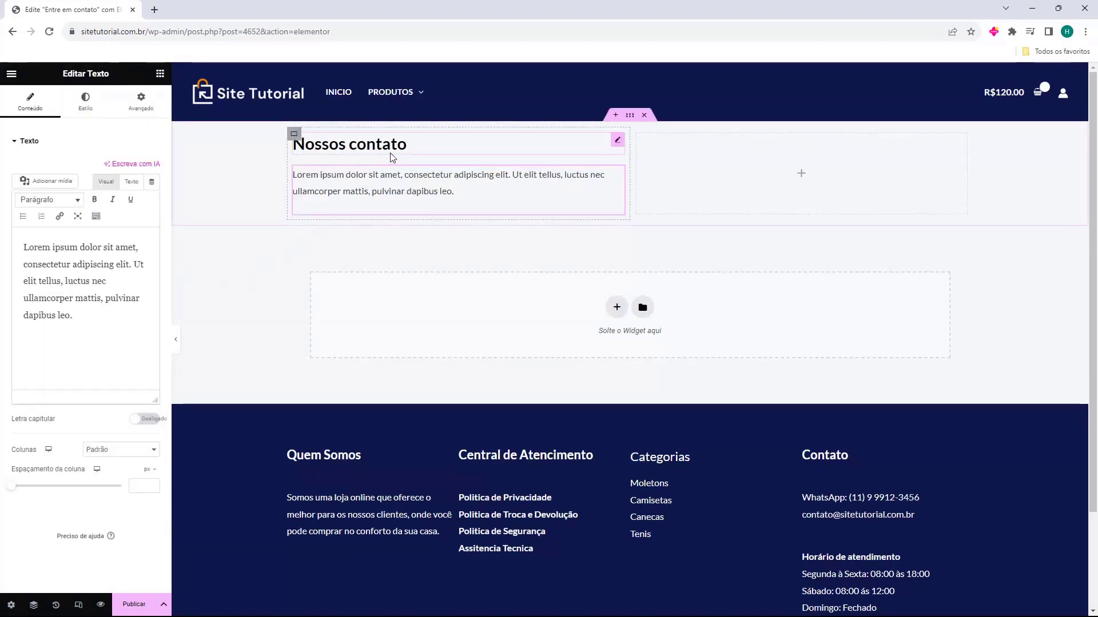
pyautogui.click(407, 144)
pyautogui.write('s')
# Replace the placeholder paragraph with the prepared contact details under EMAIL, TELEFONE, ENDEREÇO and HORÁRIO DE ATENDIMENTO
pyautogui.click(454, 191)
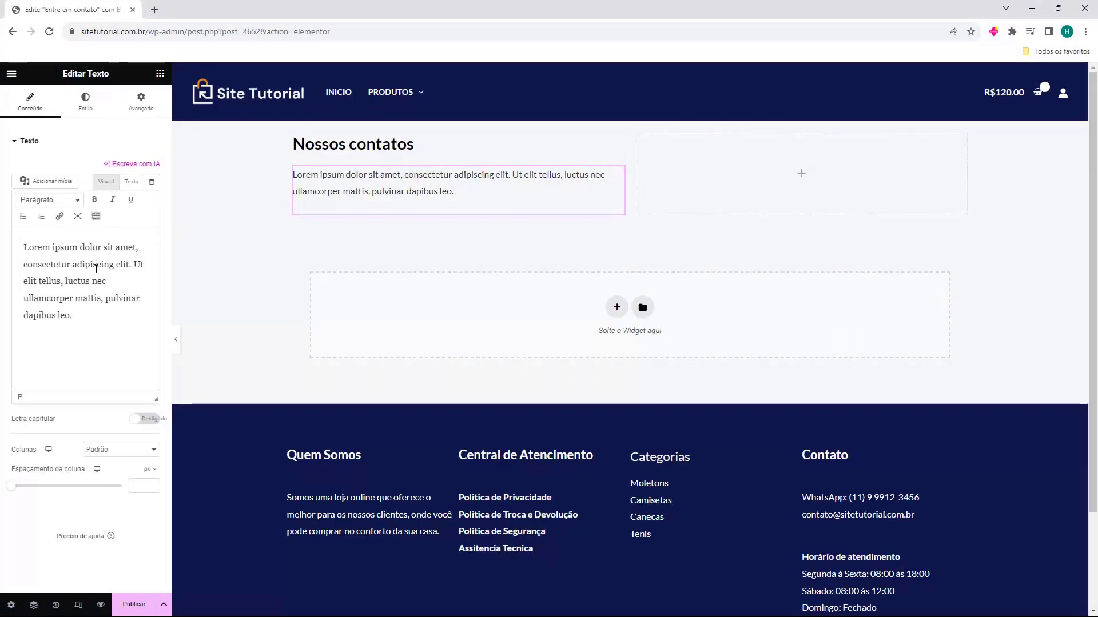
pyautogui.click(67, 315)
pyautogui.hotkey('ctrl', 'a')
pyautogui.hotkey('ctrl', 'v')
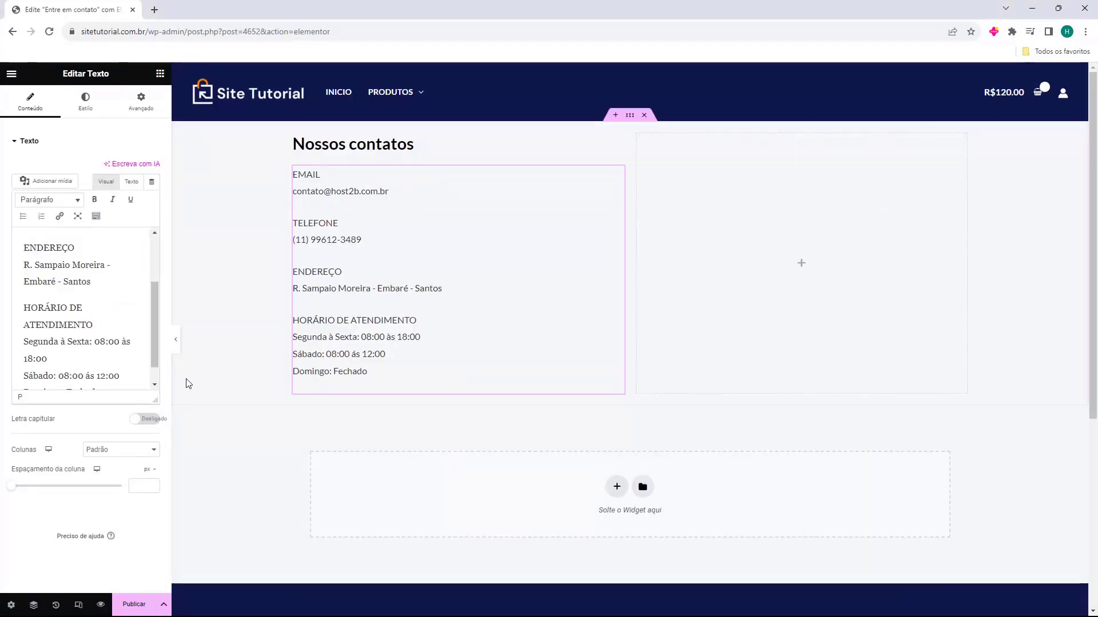
pyautogui.scroll(2, 60, 298)
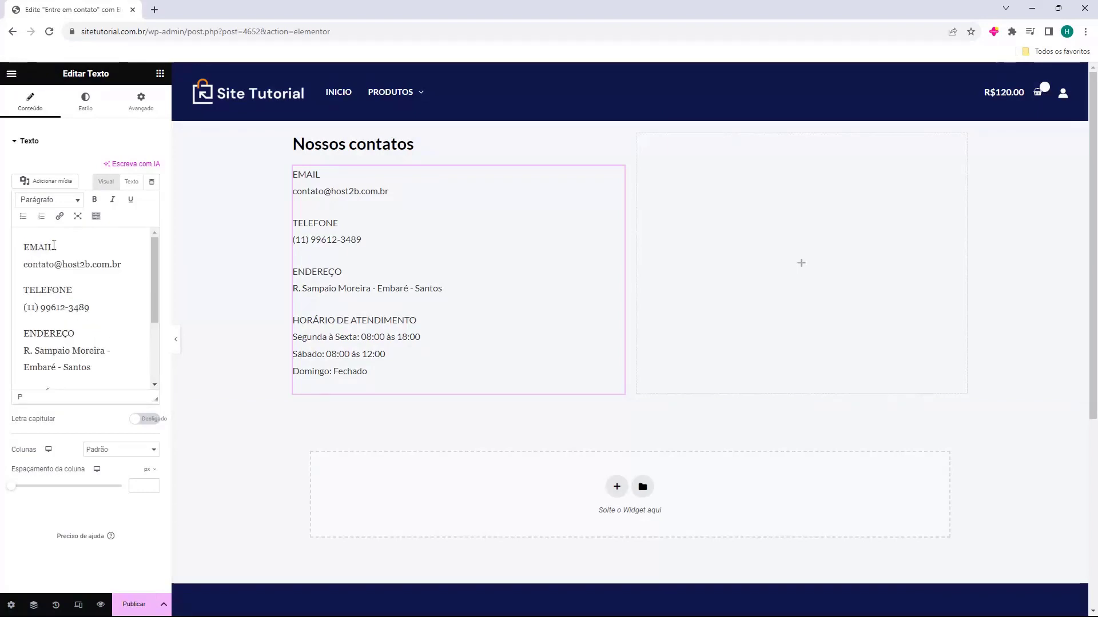
pyautogui.scroll(-1, 40, 282)
pyautogui.scroll(-2, 40, 281)
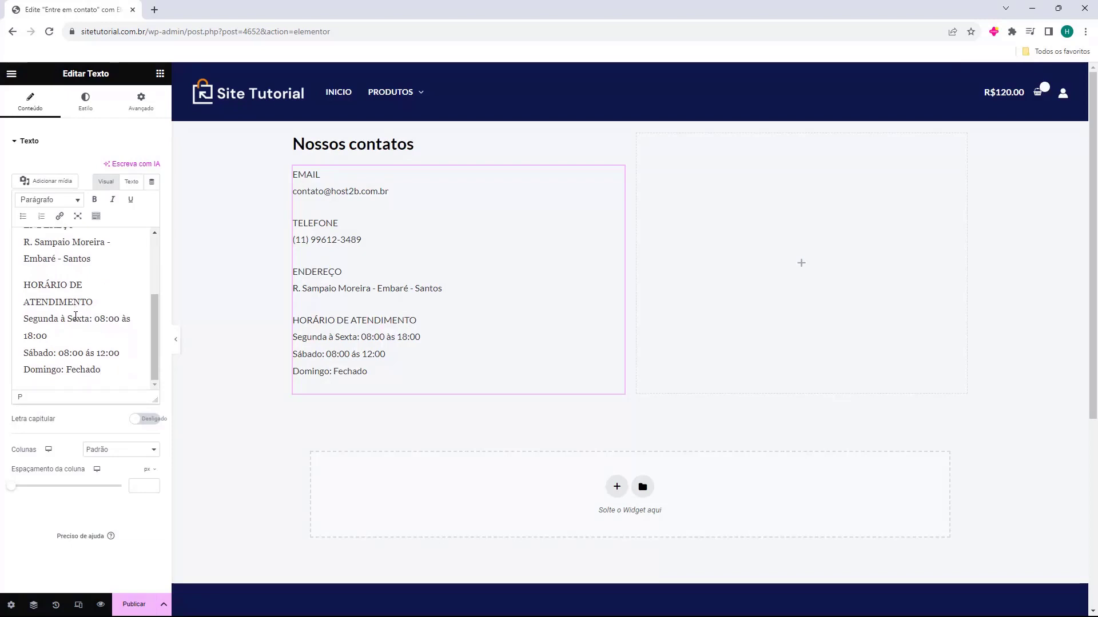
# Make the labels EMAIL, TELEFONE, ENDEREÇO and HORÁRIO DE ATENDIMENTO bold in the contact text
pyautogui.scroll(4, 76, 316)
pyautogui.doubleClick(38, 247)
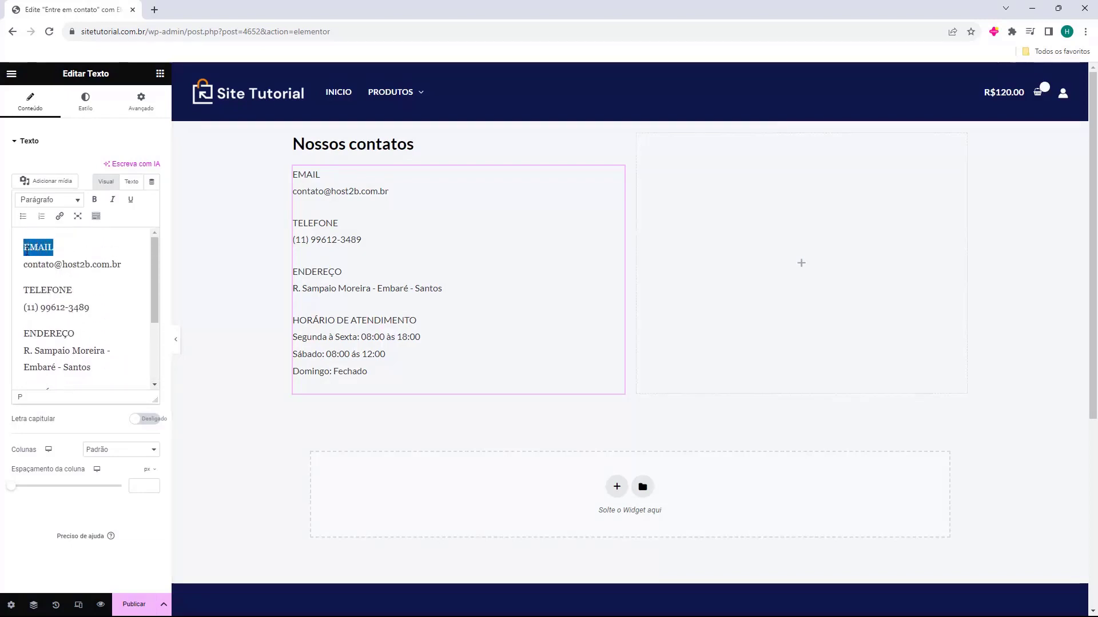
pyautogui.click(94, 203)
pyautogui.moveTo(73, 290); pyautogui.dragTo(23, 291)
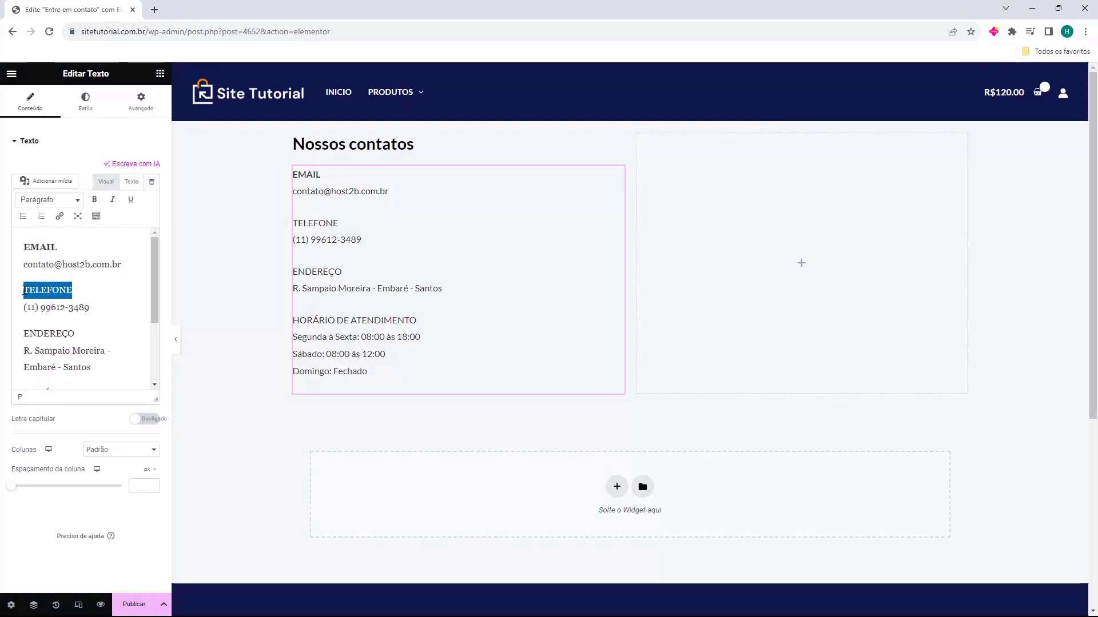
pyautogui.click(93, 200)
pyautogui.moveTo(75, 333); pyautogui.dragTo(27, 339)
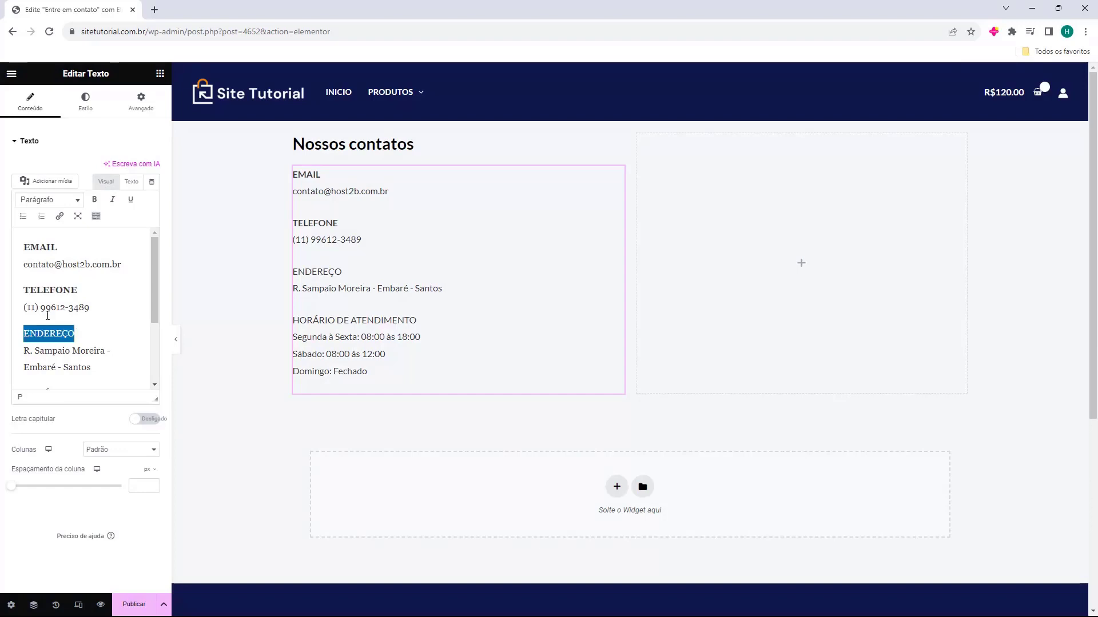
pyautogui.click(94, 199)
pyautogui.scroll(-2, 76, 306)
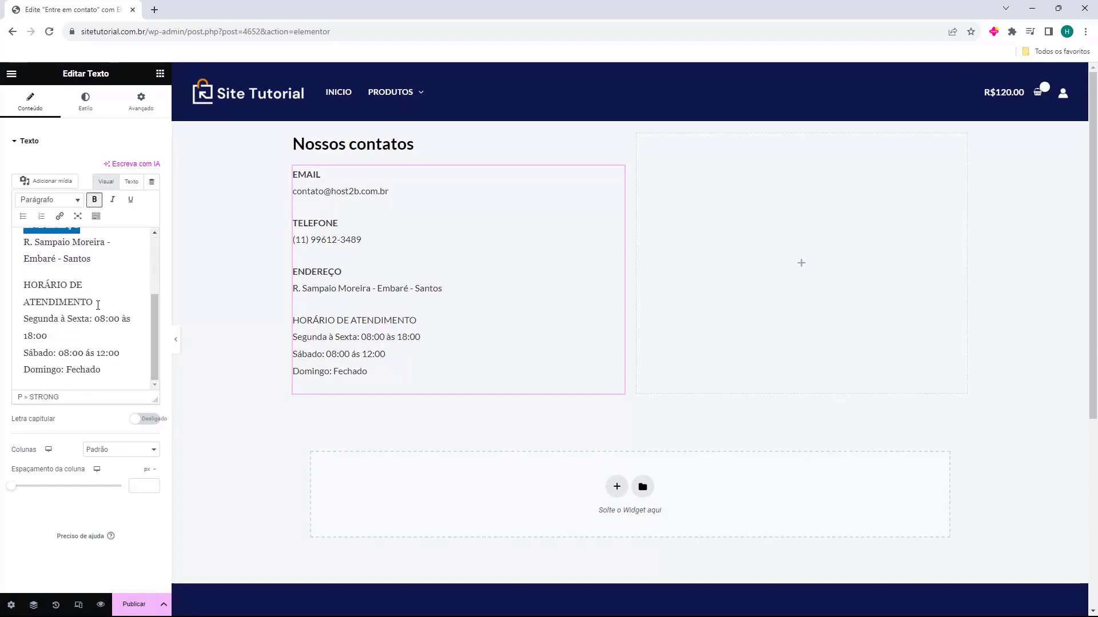
pyautogui.moveTo(98, 304); pyautogui.dragTo(24, 285)
pyautogui.hotkey('ctrl', 'b')
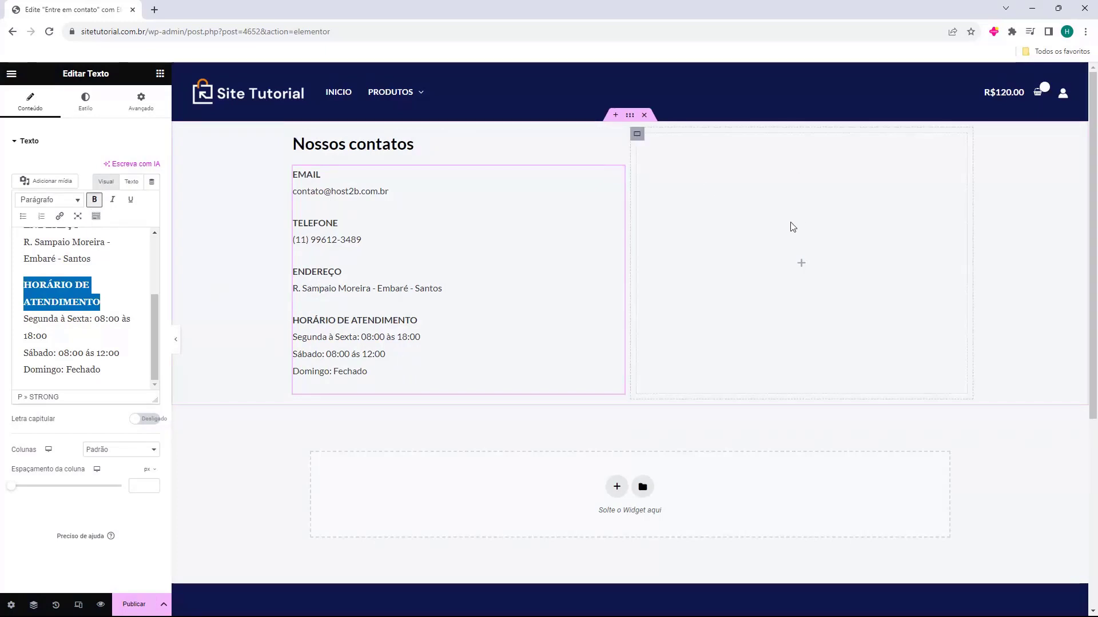
# Add a Shortcode widget to the right column and enter the shortcode [wpforms id="4648"]
pyautogui.click(160, 73)
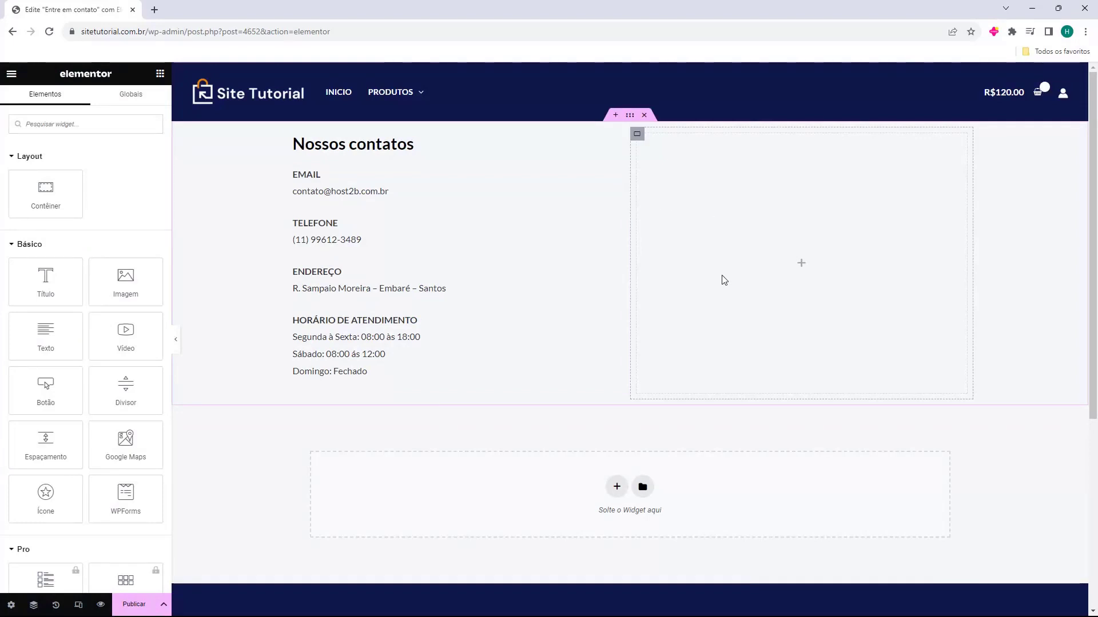
pyautogui.click(117, 129)
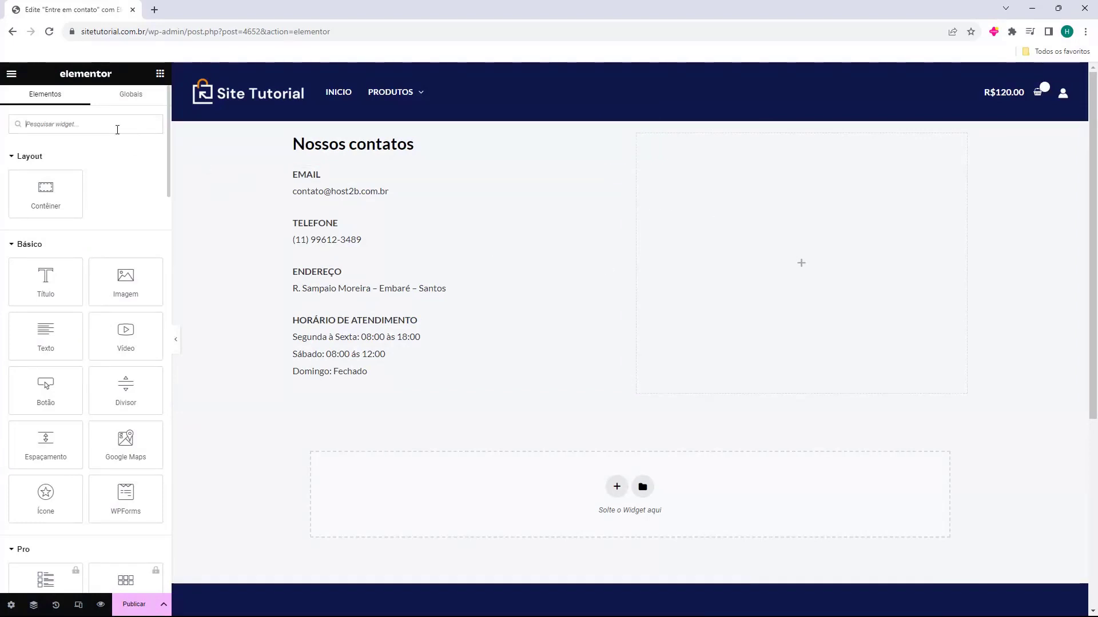
pyautogui.write('short')
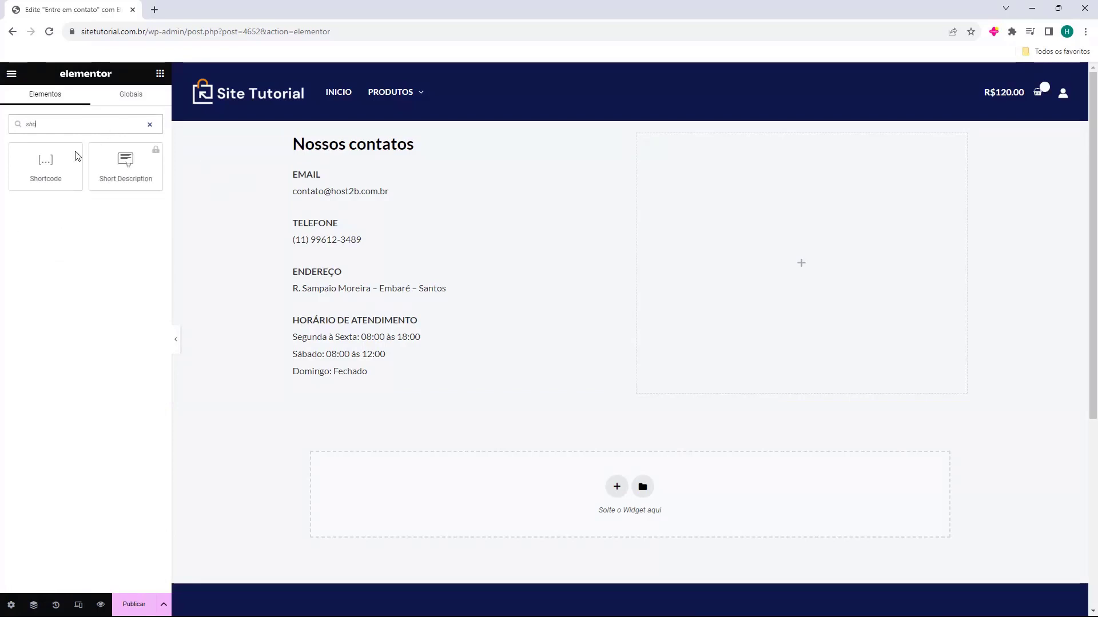
pyautogui.click(106, 214)
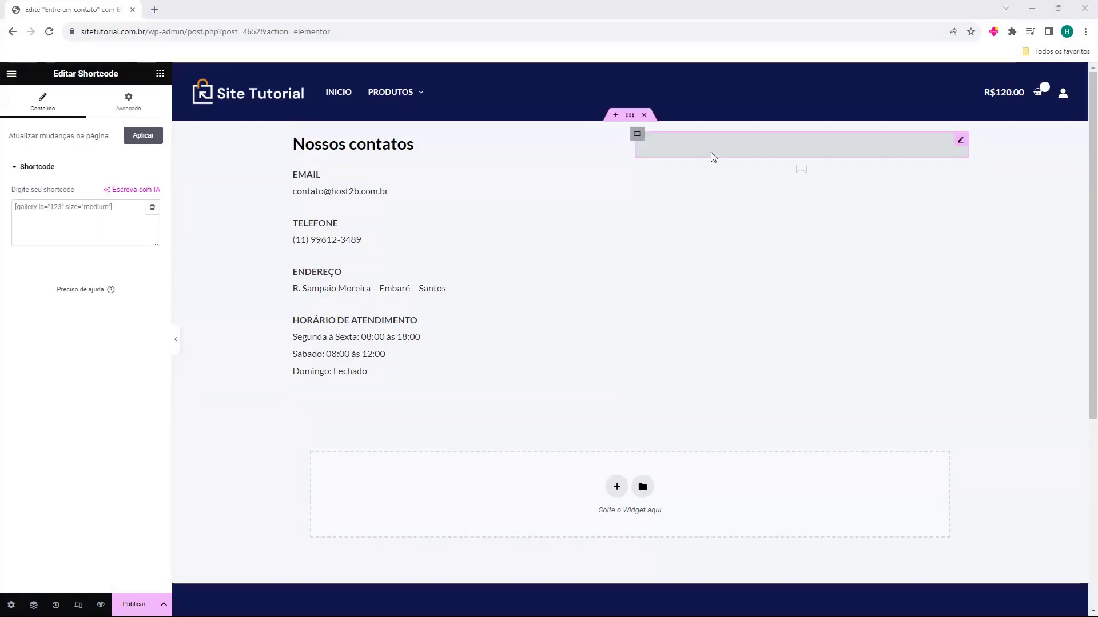
pyautogui.click(55, 210)
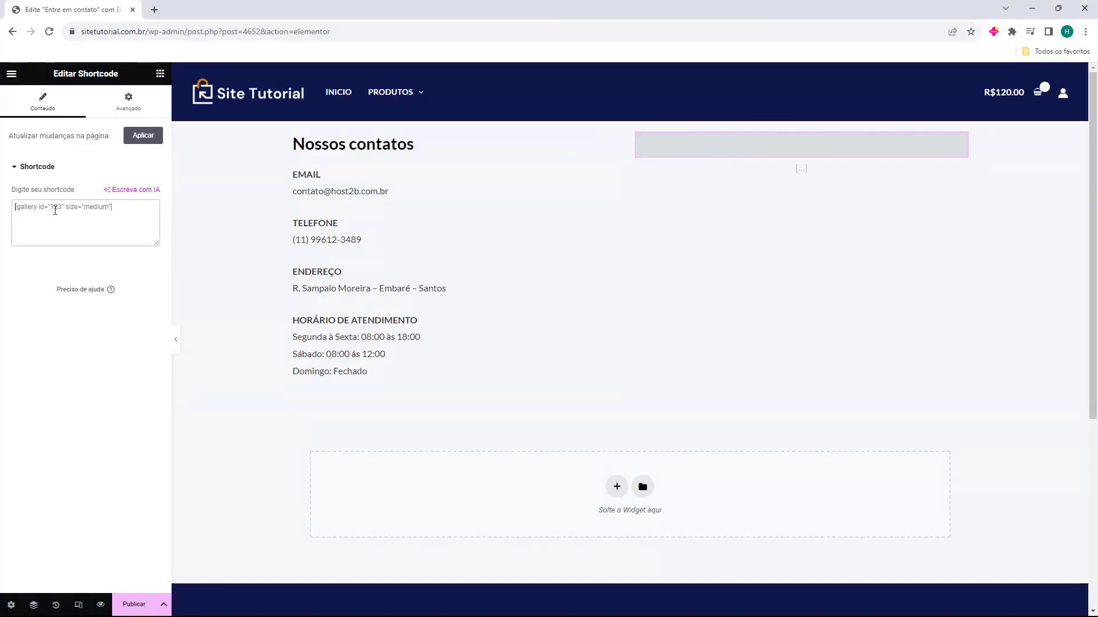
pyautogui.write('[wpforms id="4648"]')
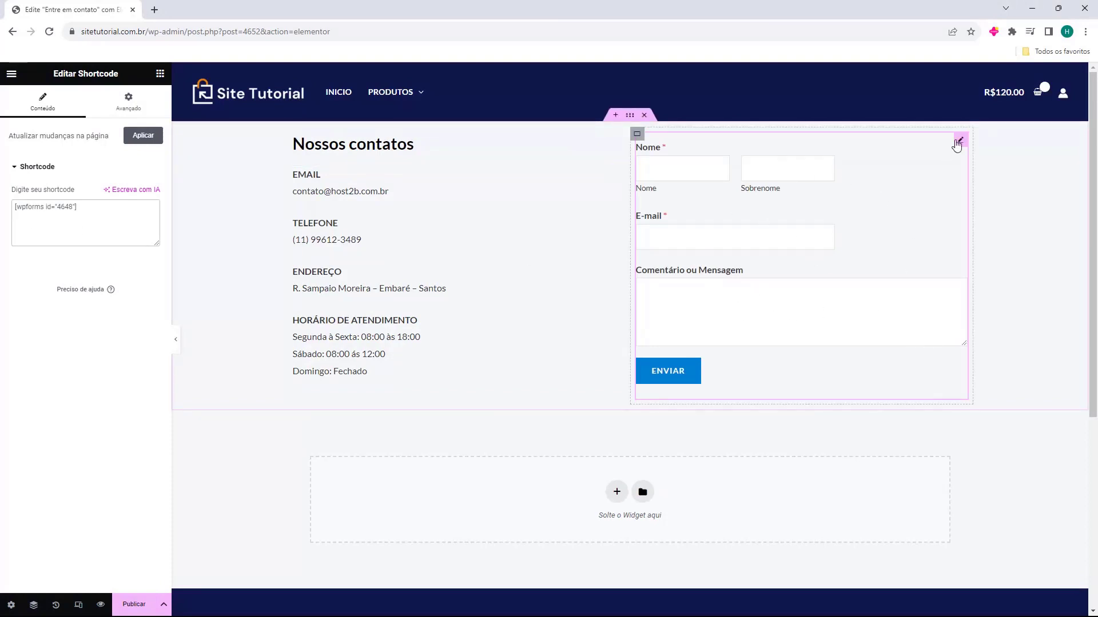
# Replace the Shortcode widget in the right column with a WPForms widget showing the form "Formulário de contato"
pyautogui.press('Delete')
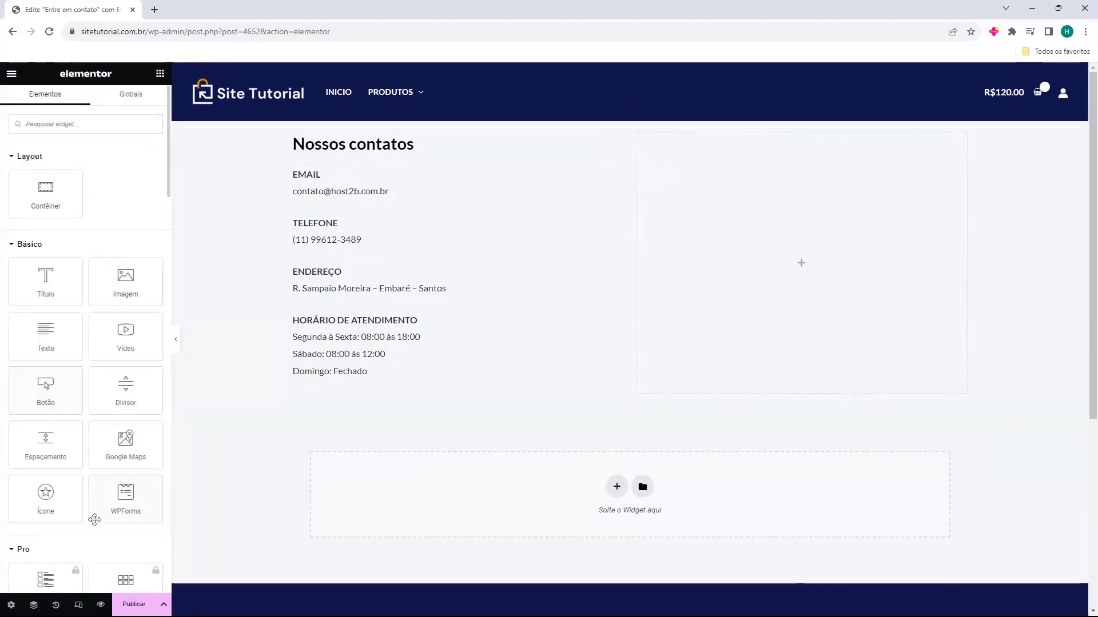
pyautogui.moveTo(118, 507); pyautogui.dragTo(743, 278)
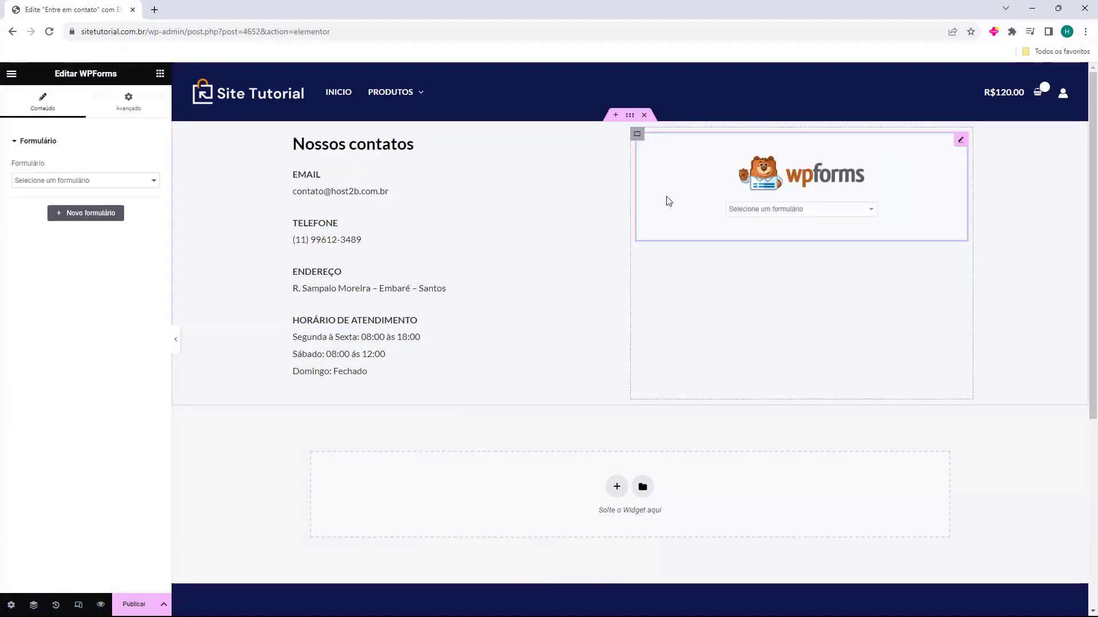
pyautogui.click(45, 182)
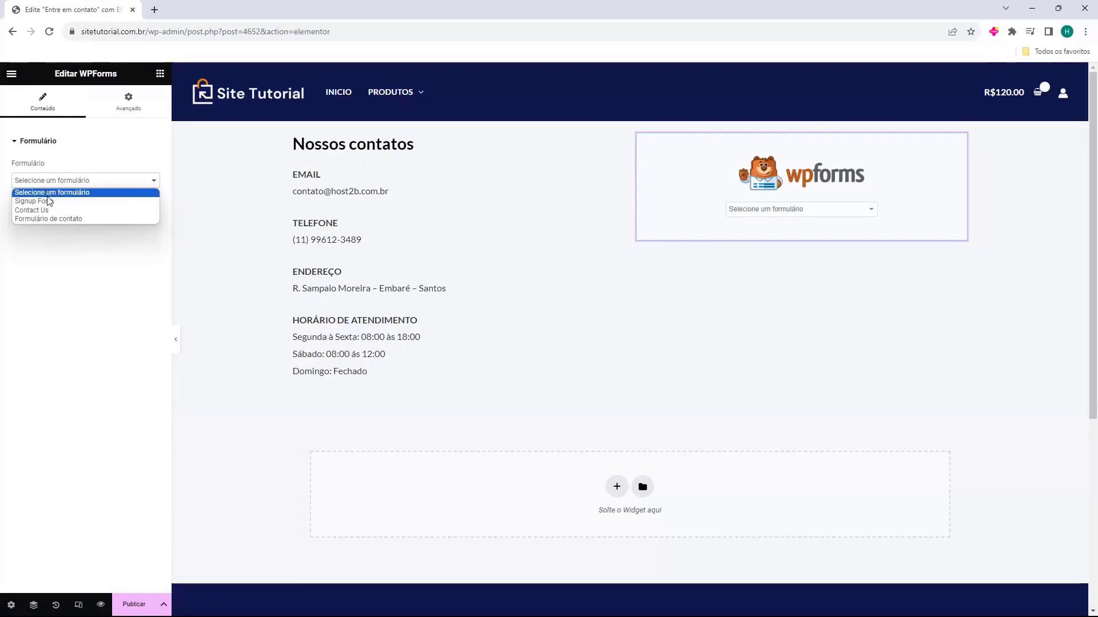
pyautogui.click(45, 220)
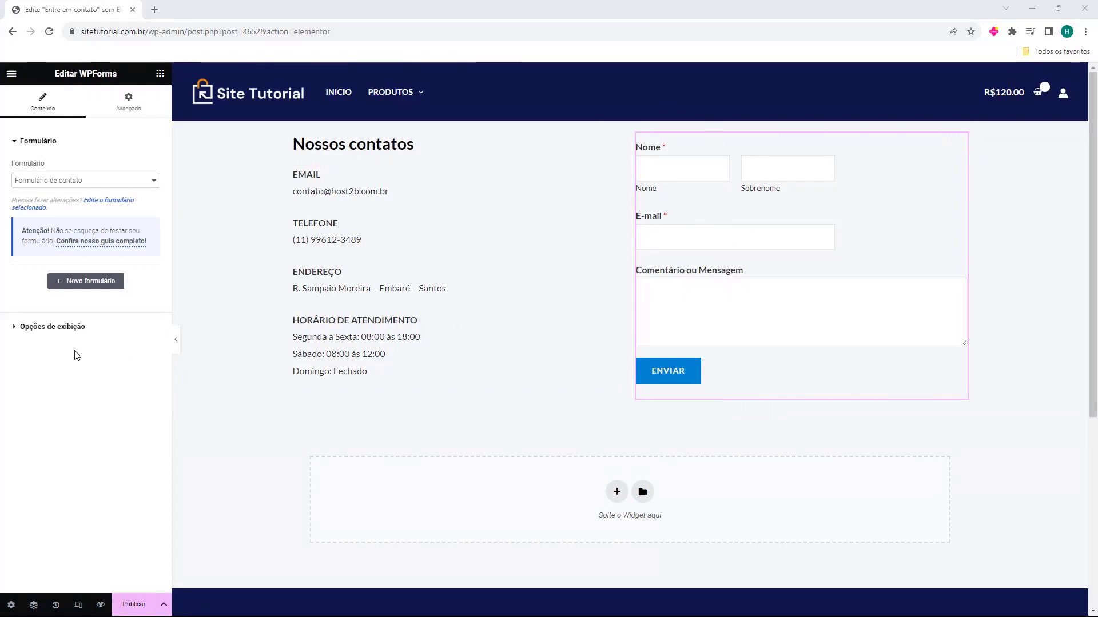
pyautogui.click(56, 334)
pyautogui.click(753, 216)
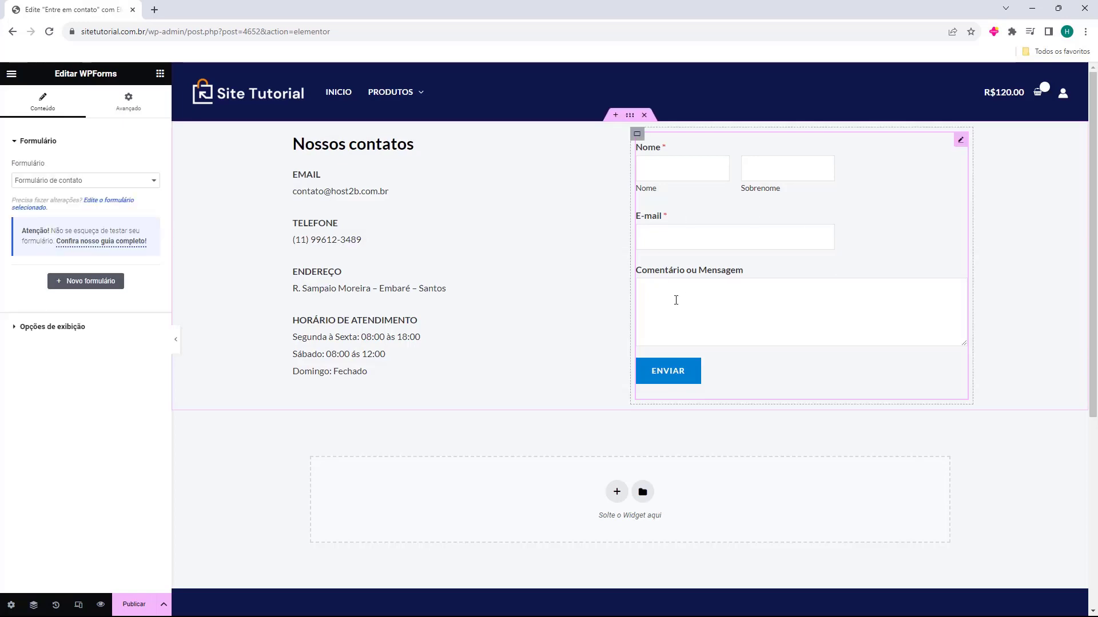
# Add a heading above the contact form reading "Envie sua mensagem" and set its size to Grande
pyautogui.click(160, 73)
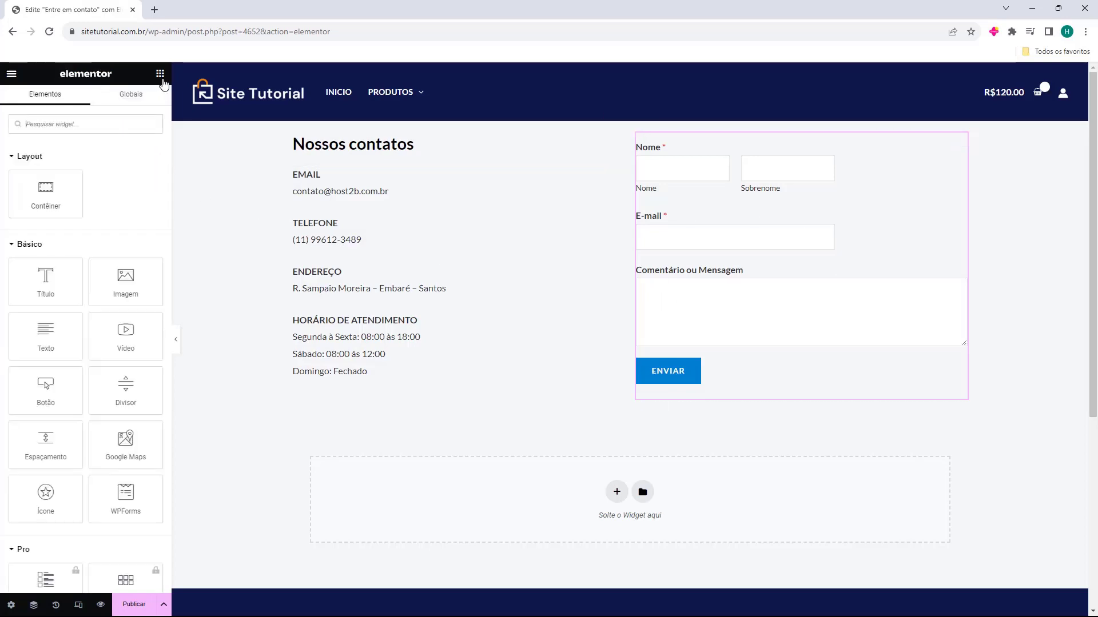
pyautogui.moveTo(36, 271); pyautogui.dragTo(700, 143)
pyautogui.tripleClick(93, 205)
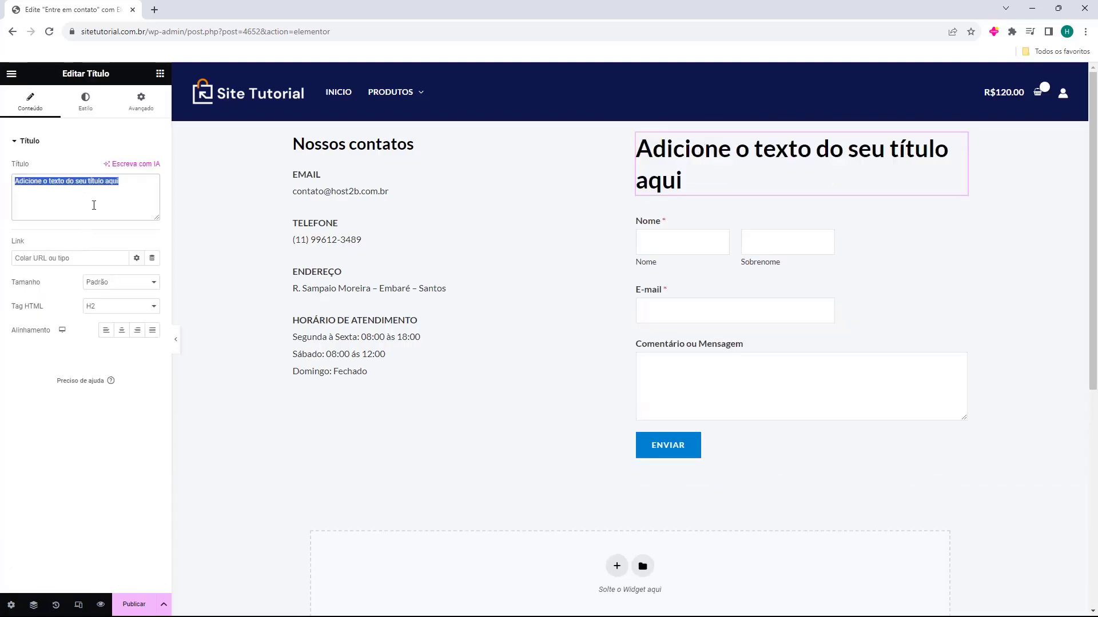
pyautogui.write('Envie sua mensagem')
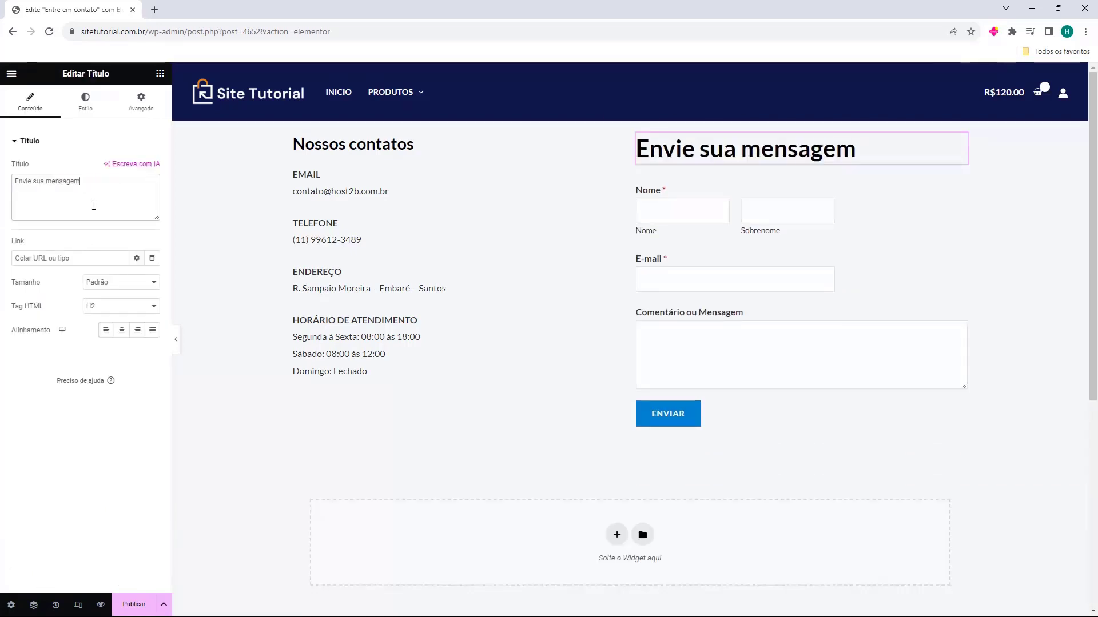
pyautogui.click(105, 282)
pyautogui.click(96, 321)
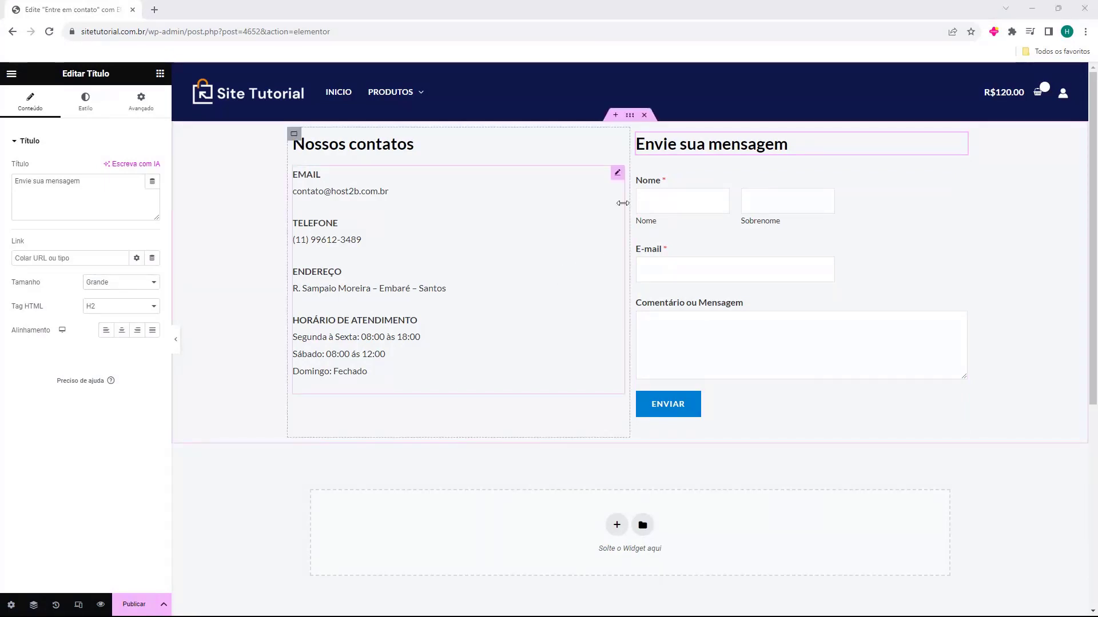
# Insert a single-column container above the contact section and add a spacer of 90 px in it
pyautogui.click(616, 116)
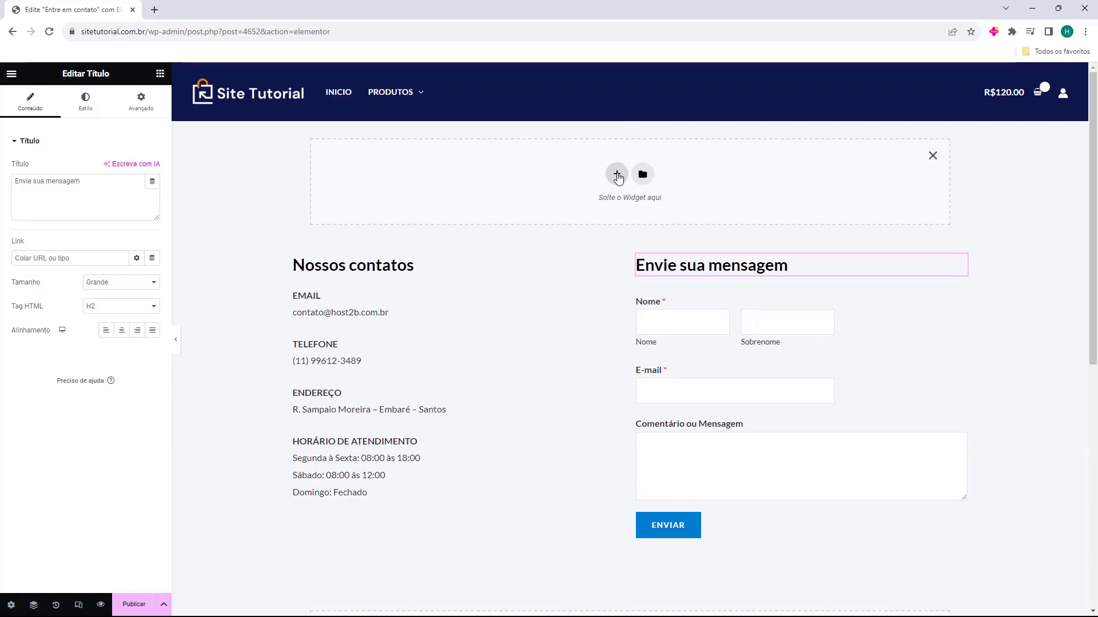
pyautogui.click(617, 171)
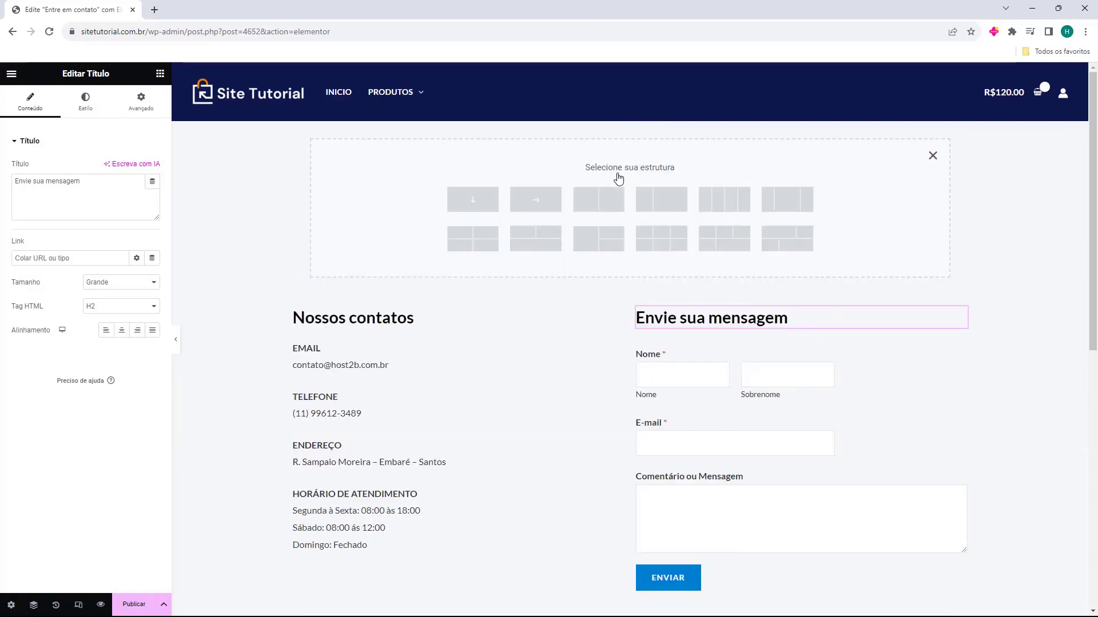
pyautogui.click(473, 203)
pyautogui.click(160, 74)
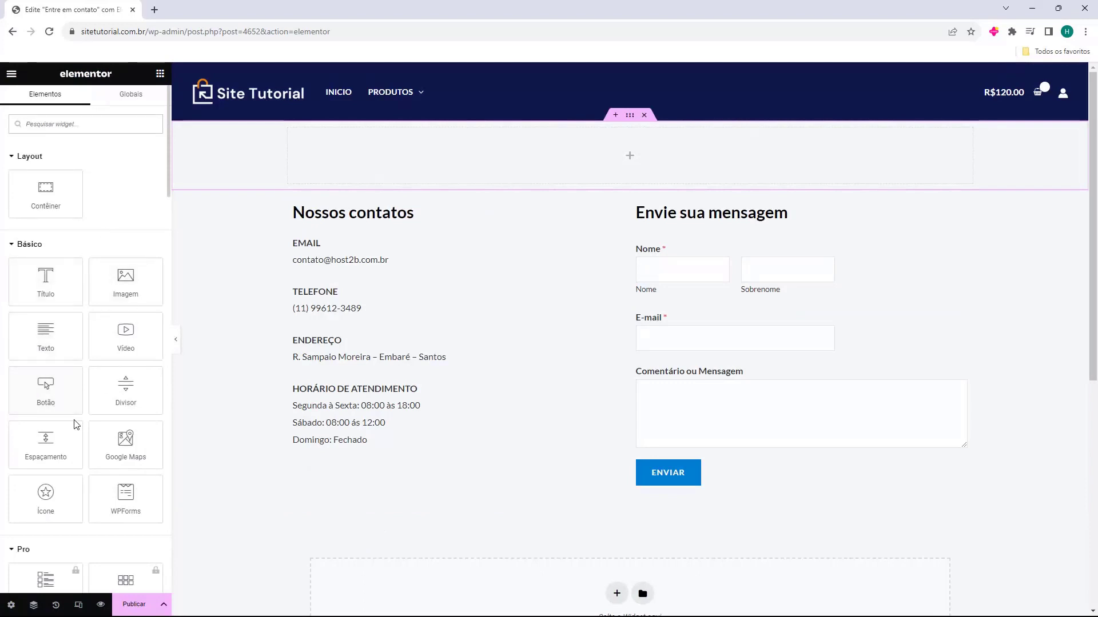
pyautogui.moveTo(45, 445); pyautogui.dragTo(626, 165)
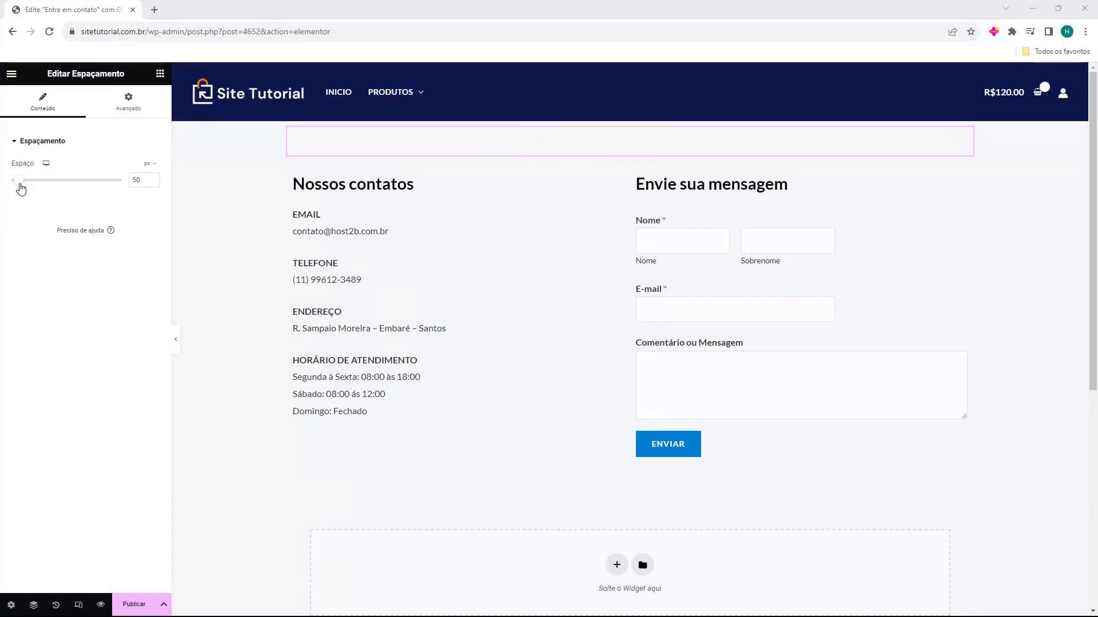
pyautogui.moveTo(19, 185); pyautogui.dragTo(27, 185)
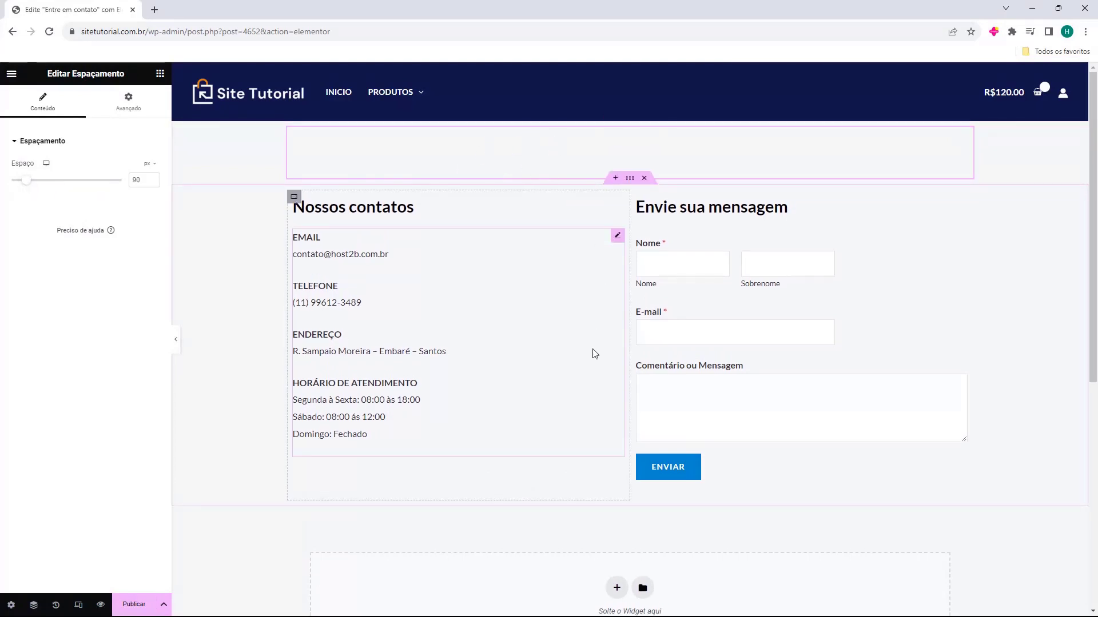
# Add a single-column container below the contact section and place a Google Maps widget in it
pyautogui.scroll(-1, 643, 388)
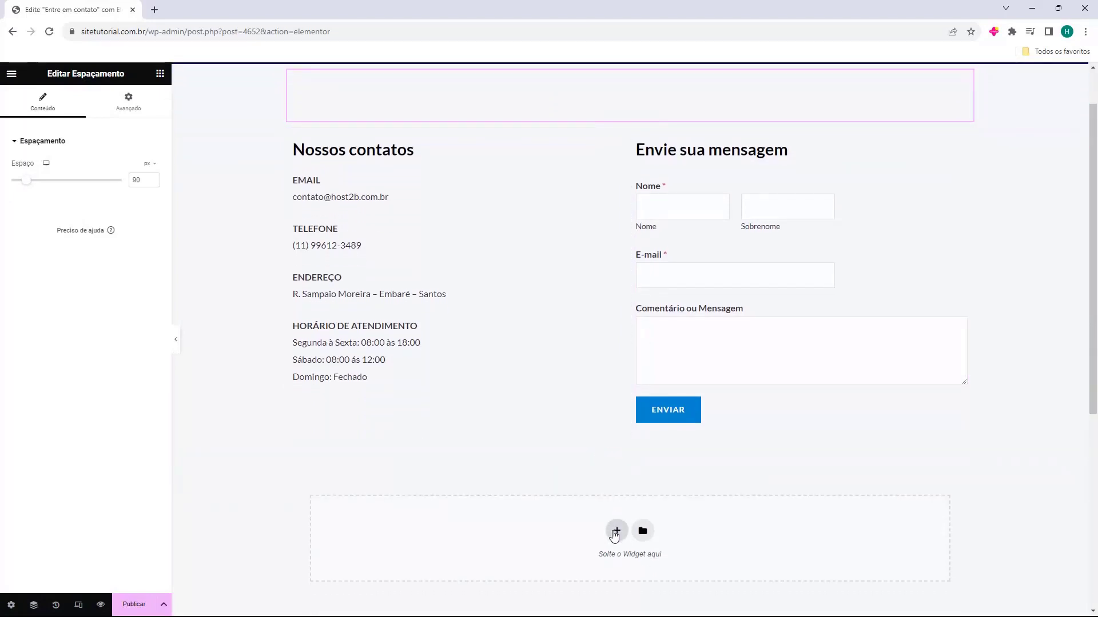
pyautogui.click(615, 532)
pyautogui.click(467, 500)
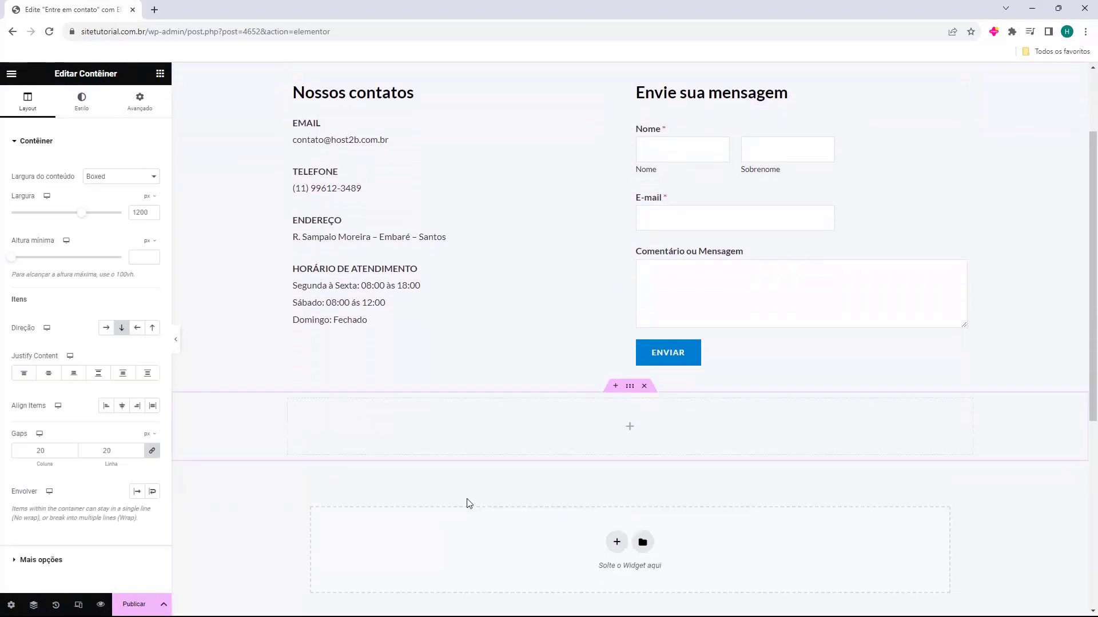
pyautogui.click(159, 74)
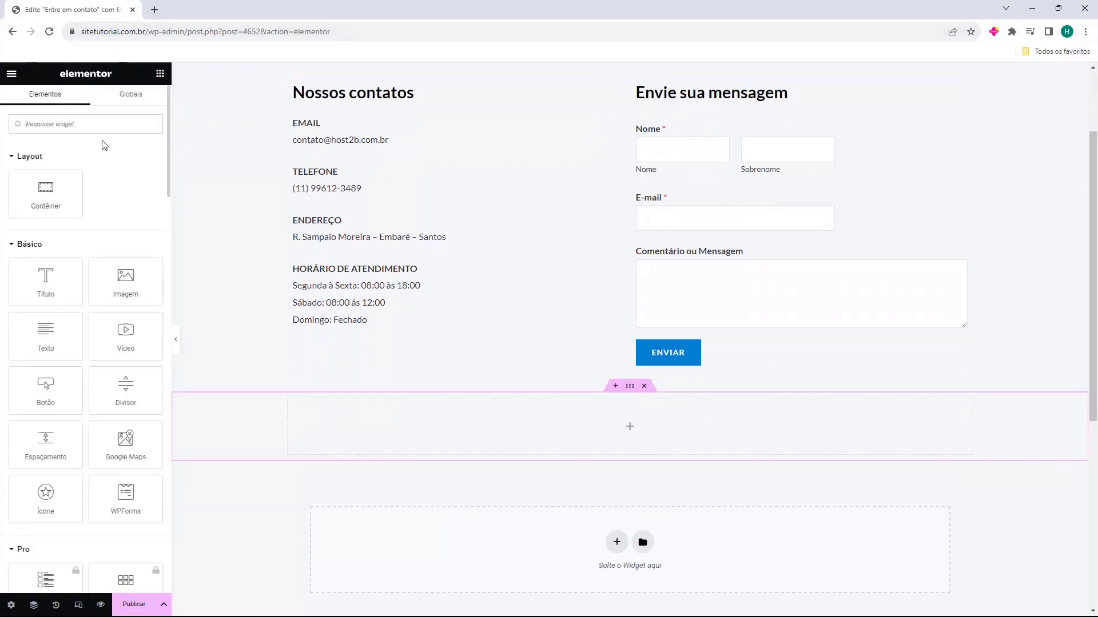
pyautogui.moveTo(126, 441); pyautogui.dragTo(595, 447)
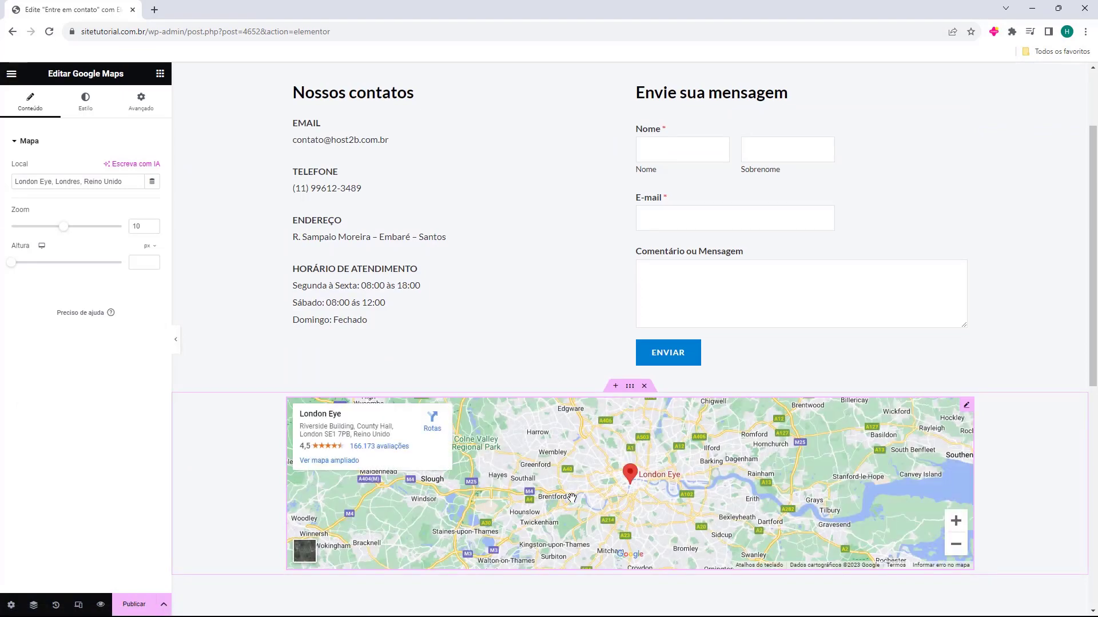
# Set the map's location to the street address given under ENDEREÇO and its zoom to 13
pyautogui.click(350, 252)
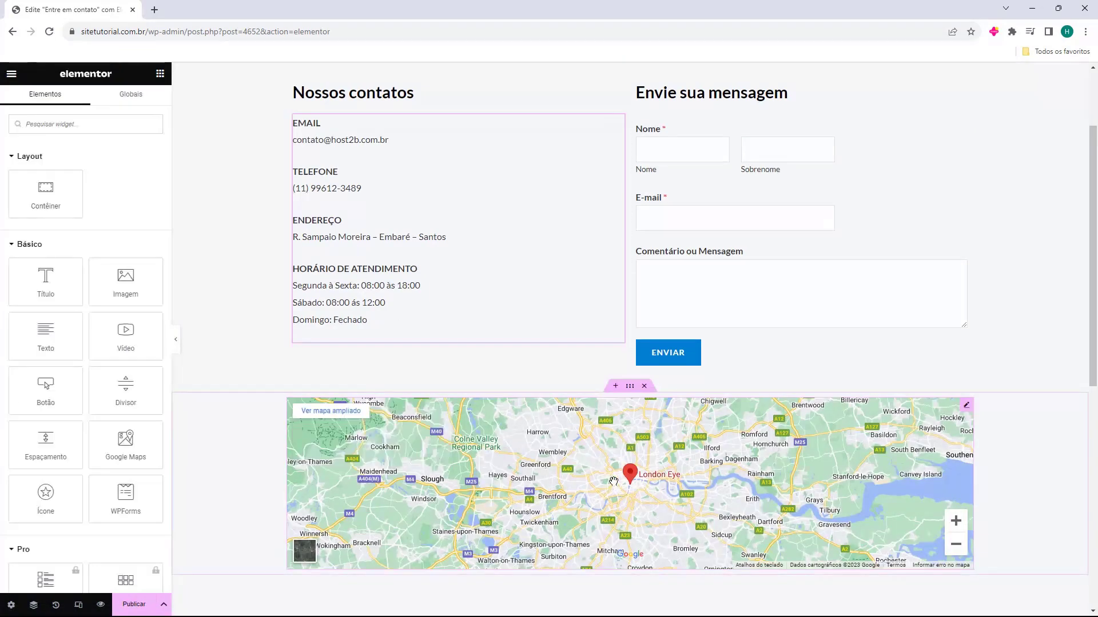
pyautogui.click(966, 409)
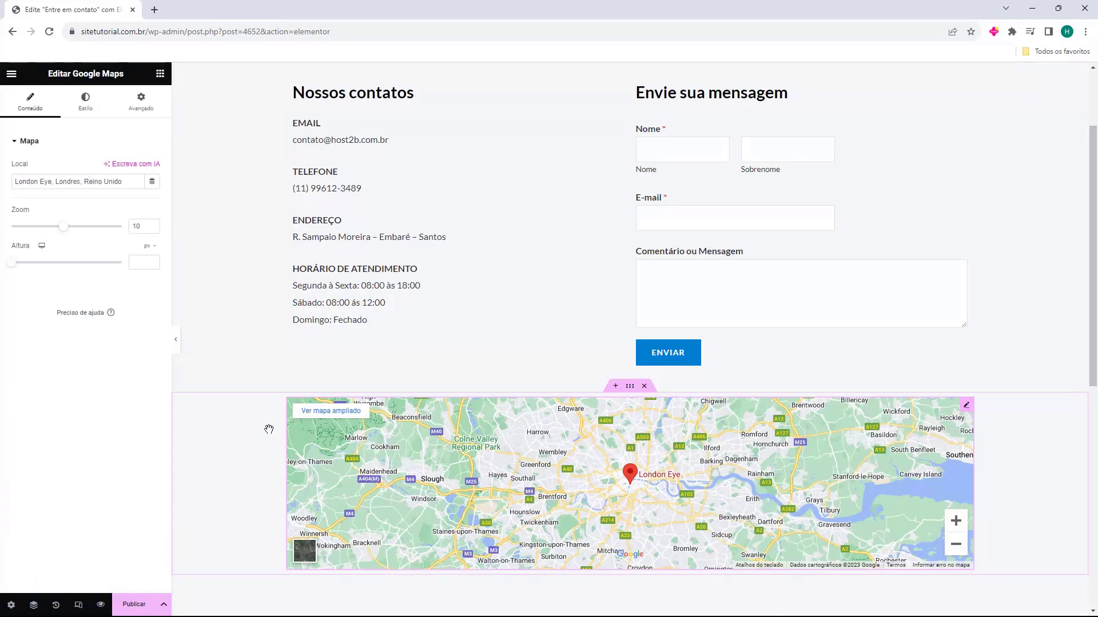
pyautogui.tripleClick(62, 183)
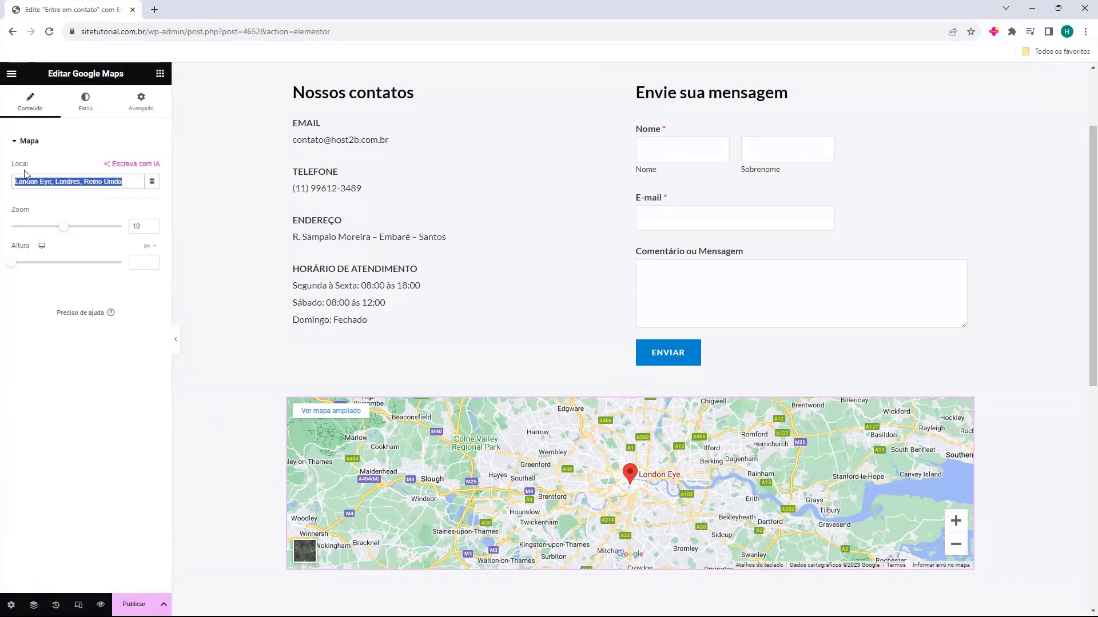
pyautogui.write('R. Sampaio Moreira - Embaré - Santos')
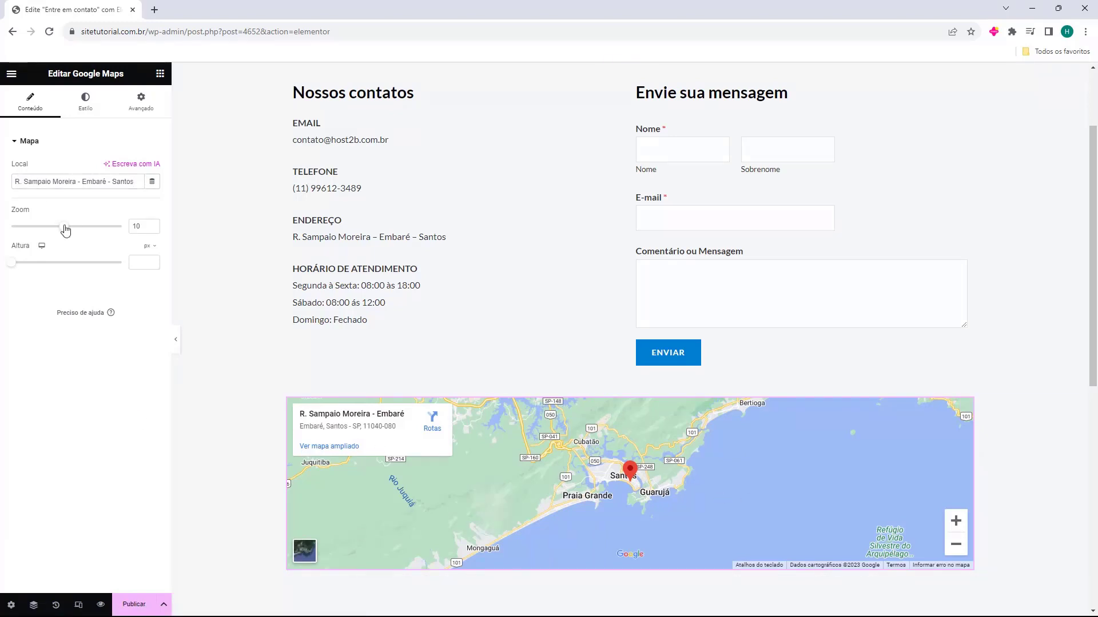
pyautogui.moveTo(65, 228); pyautogui.dragTo(86, 230)
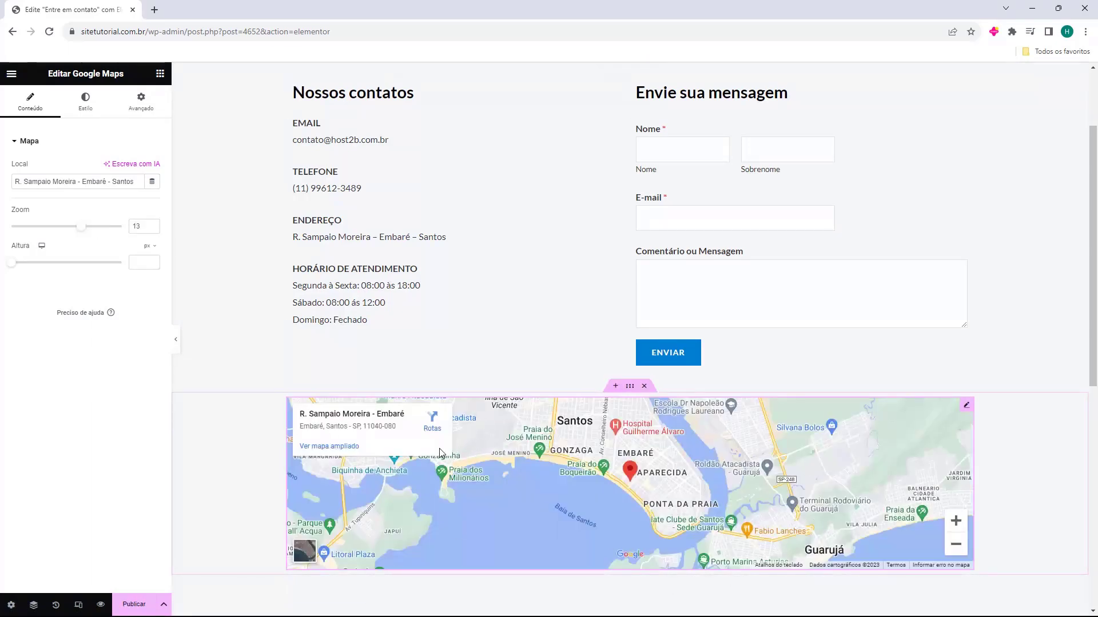
# Add a spacer below the map and set its height to 80 px
pyautogui.scroll(-2, 440, 453)
pyautogui.click(160, 73)
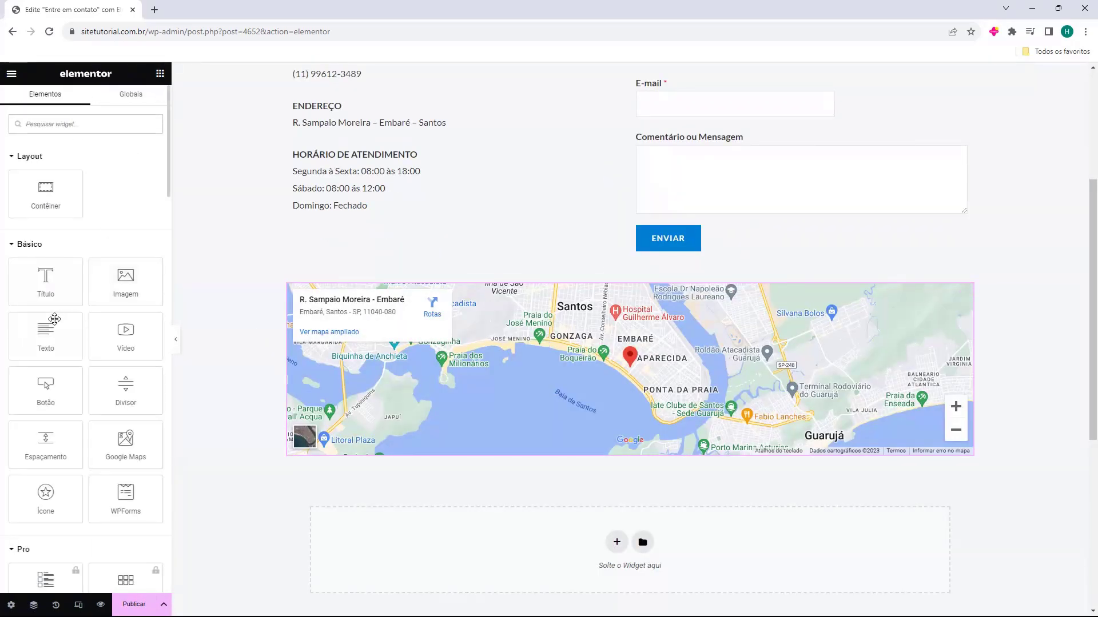
pyautogui.moveTo(49, 441); pyautogui.dragTo(628, 458)
pyautogui.doubleClick(132, 182)
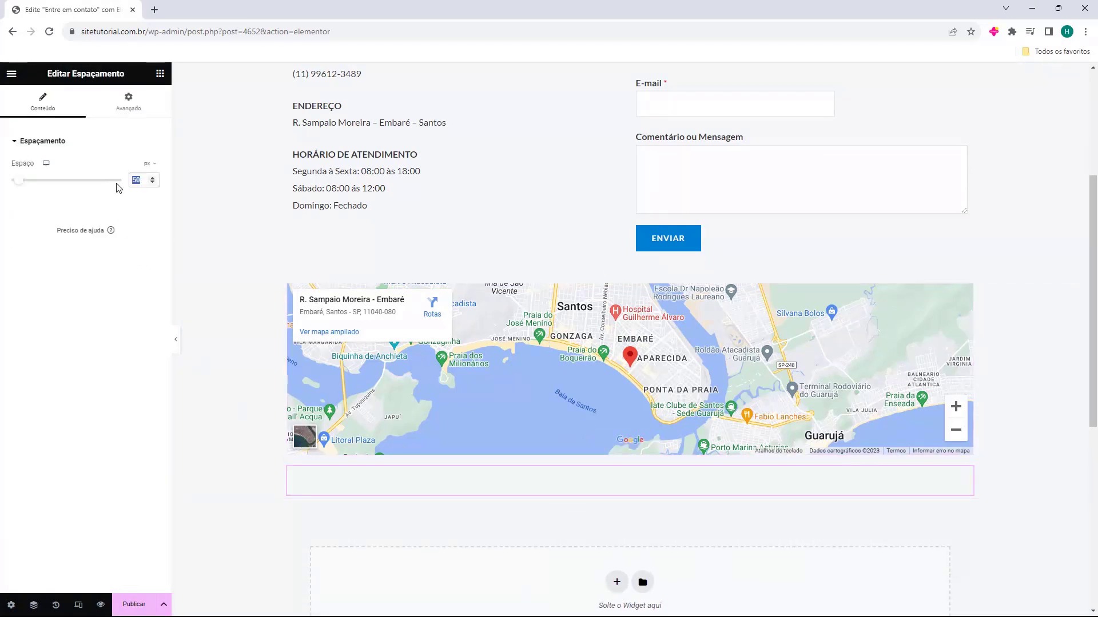
pyautogui.write('80')
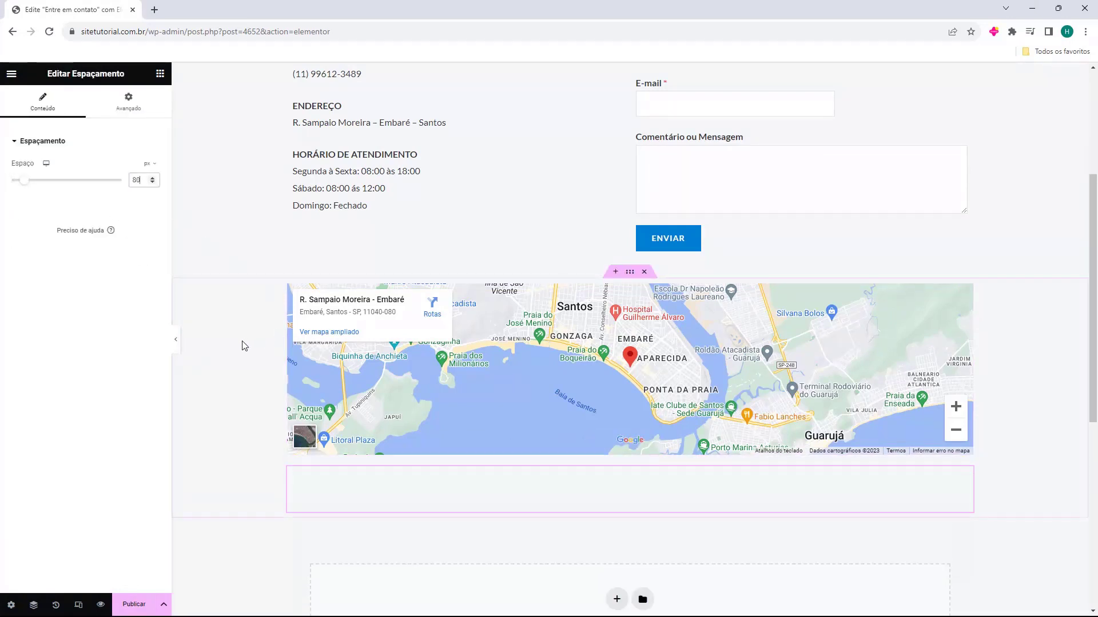
# Review the whole page layout in the editor, from the top spacer through the contact section and map to the footer
pyautogui.scroll(4, 340, 426)
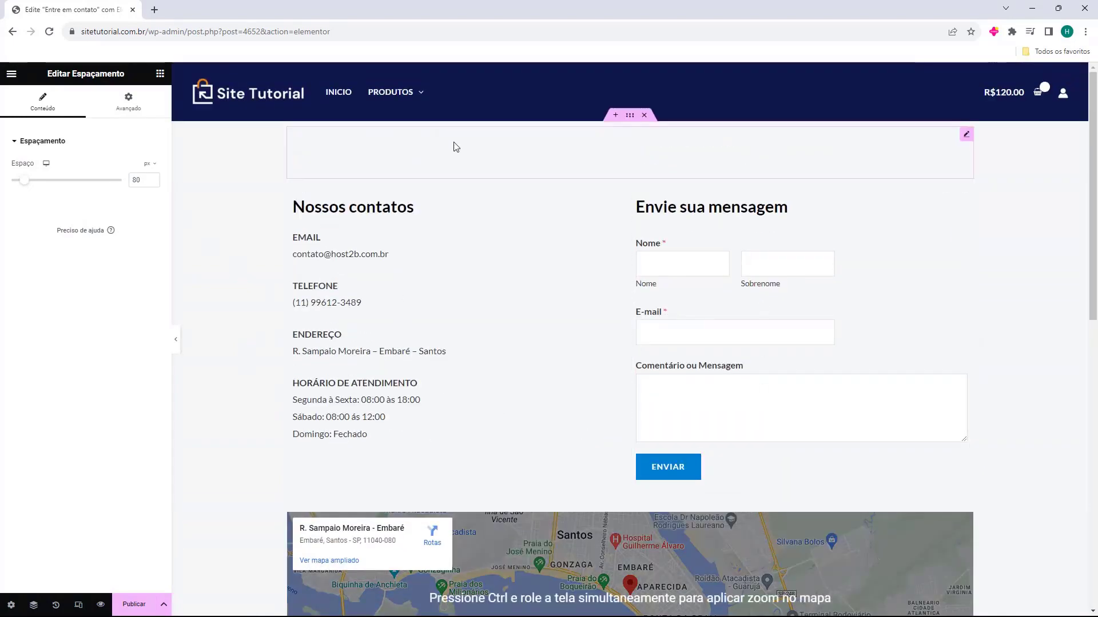
pyautogui.scroll(-2, 671, 372)
pyautogui.scroll(-5, 671, 372)
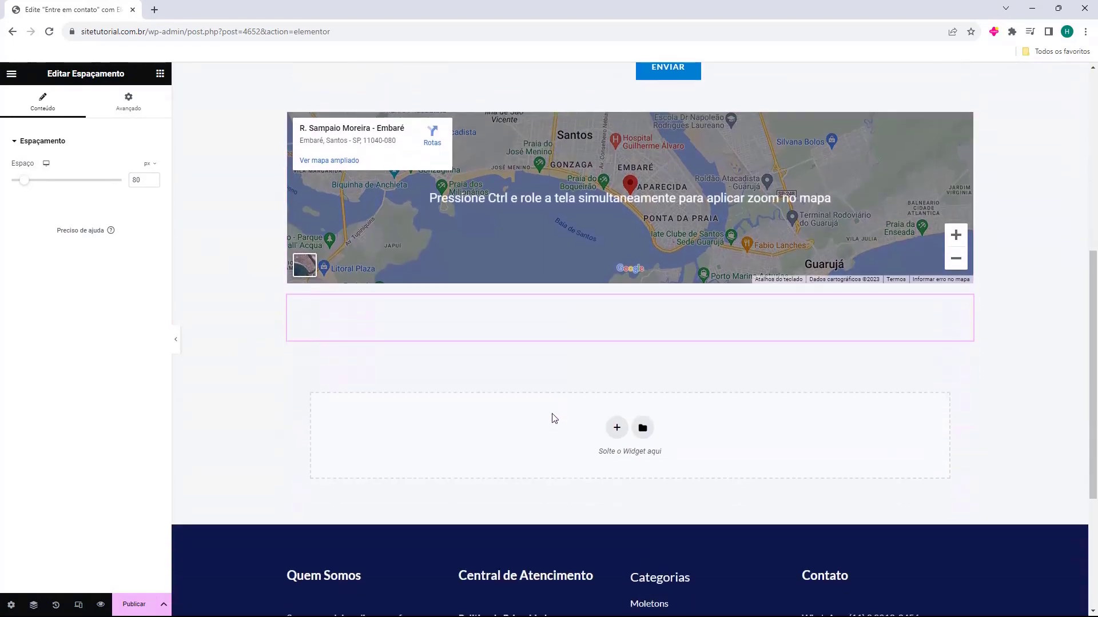
pyautogui.scroll(5, 532, 416)
pyautogui.scroll(2, 509, 415)
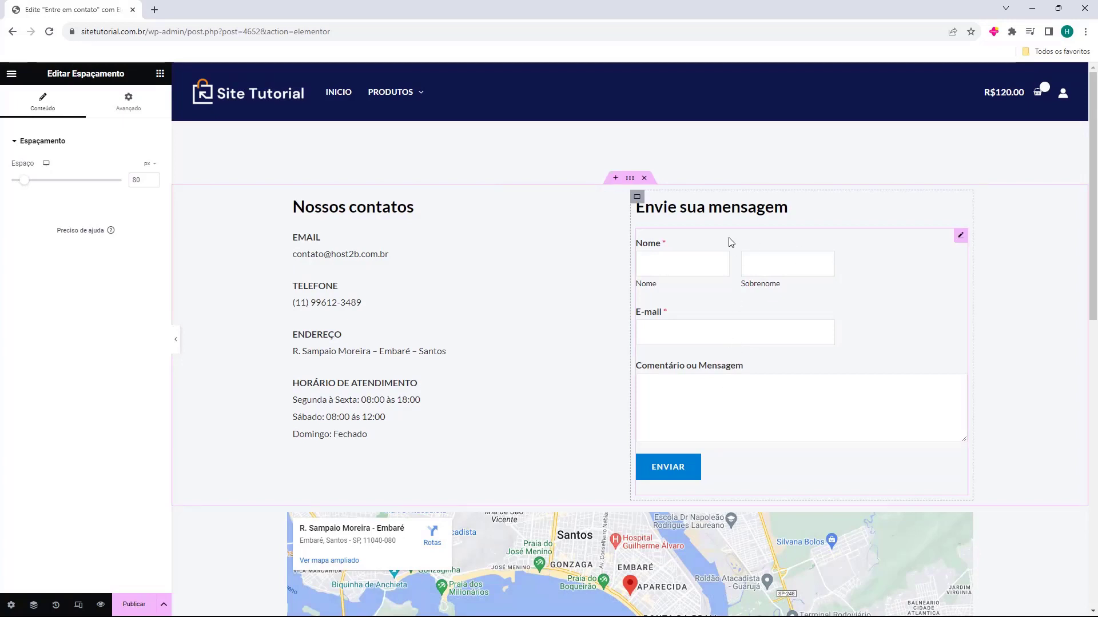
pyautogui.scroll(-3, 719, 309)
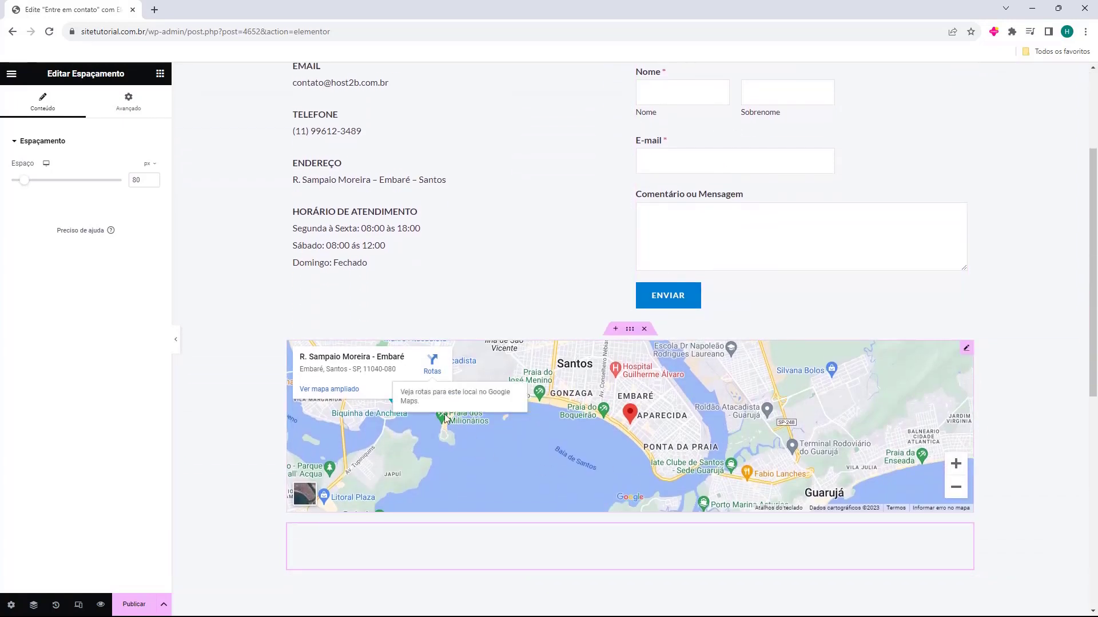
pyautogui.scroll(-2, 567, 430)
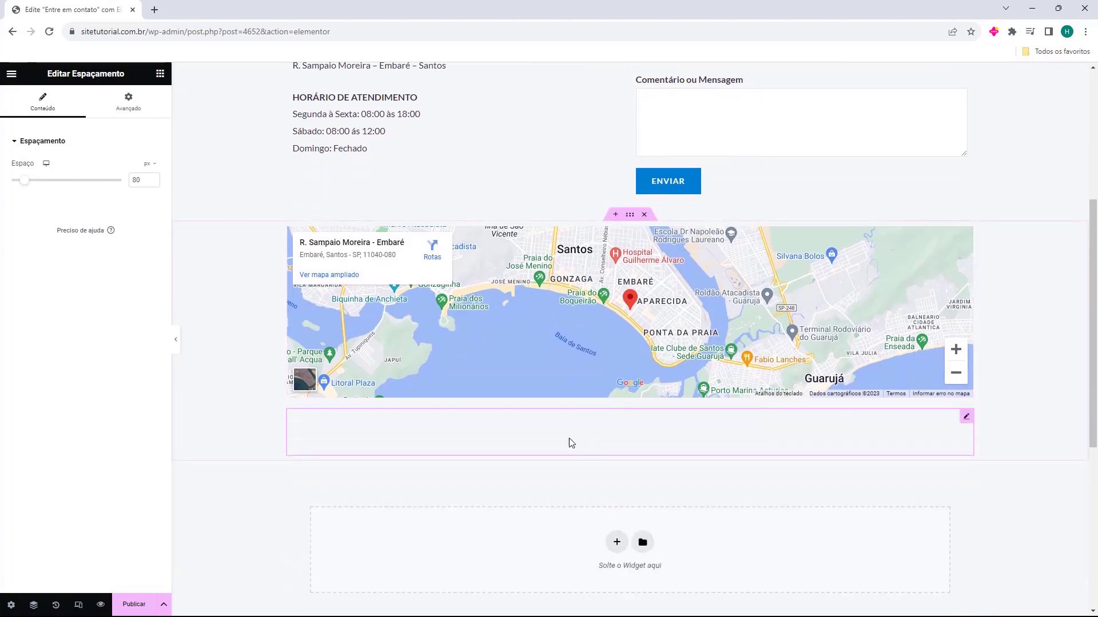
pyautogui.scroll(-2, 505, 430)
pyautogui.scroll(7, 534, 358)
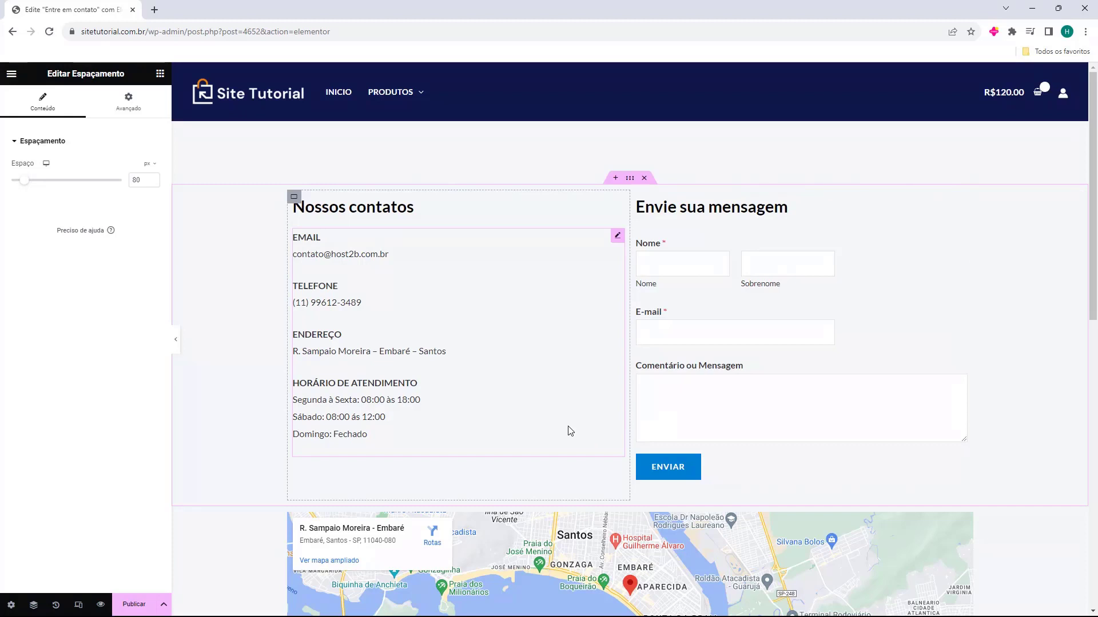
# Publish the contact page and open its live version
pyautogui.click(133, 606)
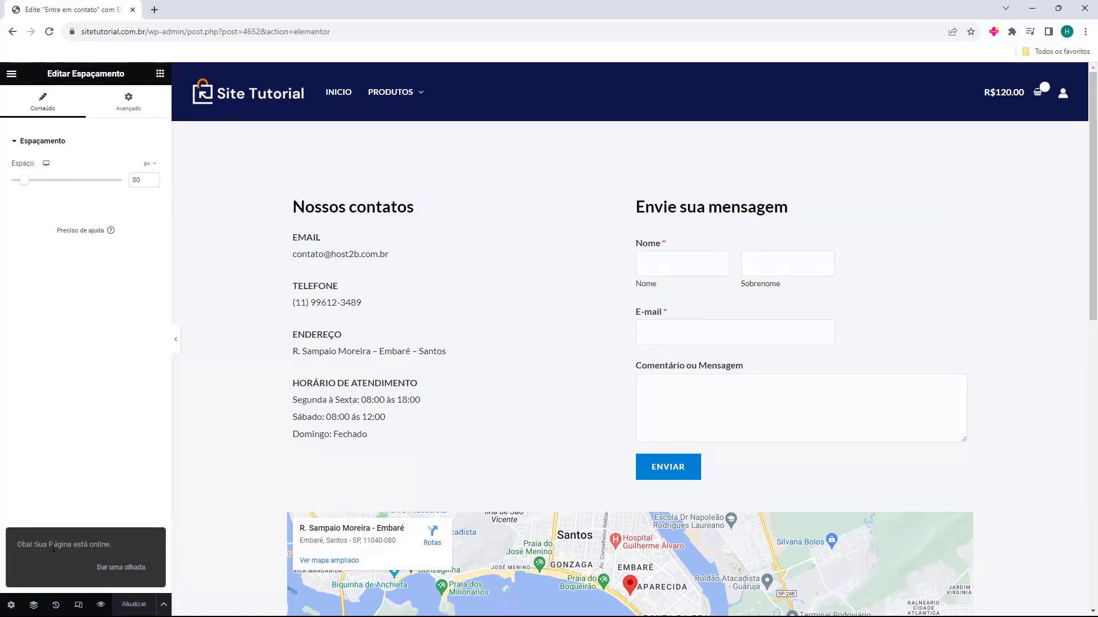
pyautogui.click(122, 567)
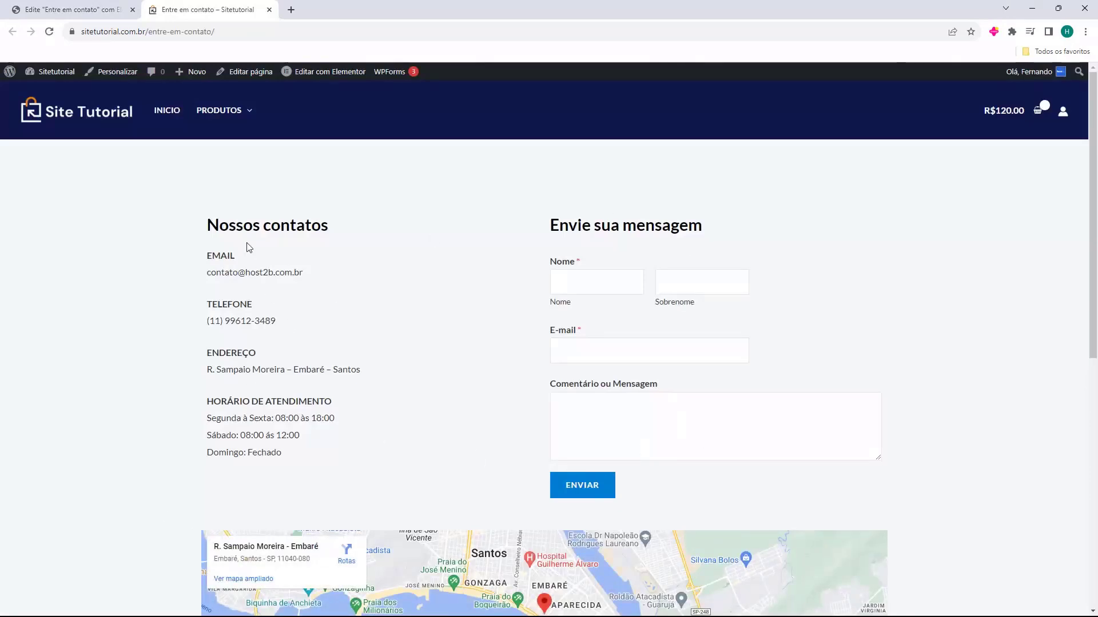
# Examine the published page, checking the contact details, the form's name, e-mail and message fields, and the map
pyautogui.scroll(-4, 435, 180)
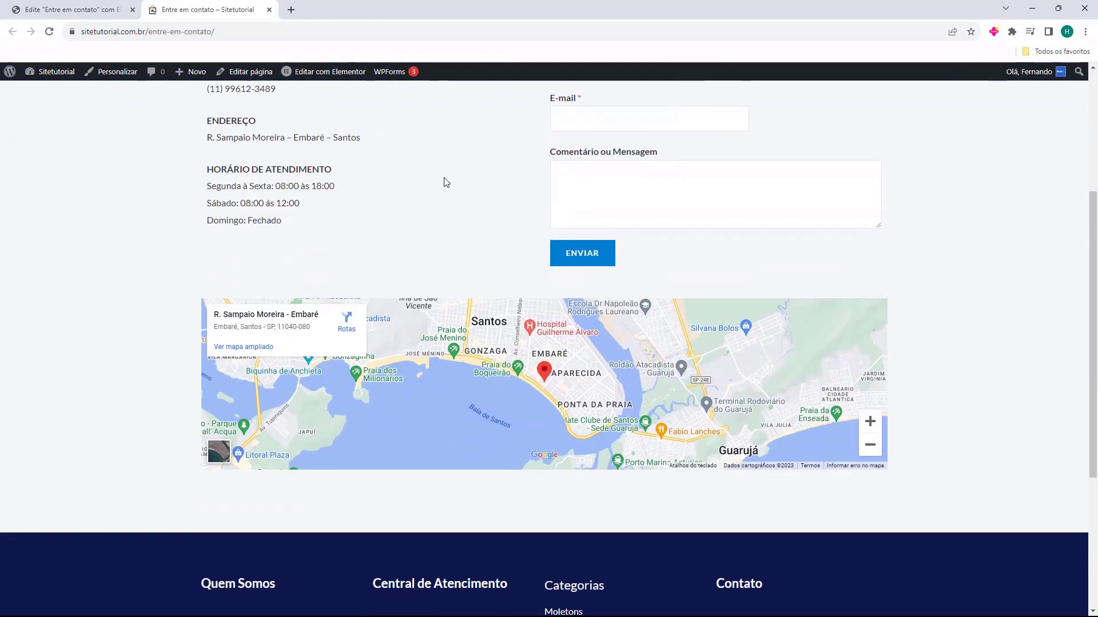
pyautogui.scroll(4, 443, 215)
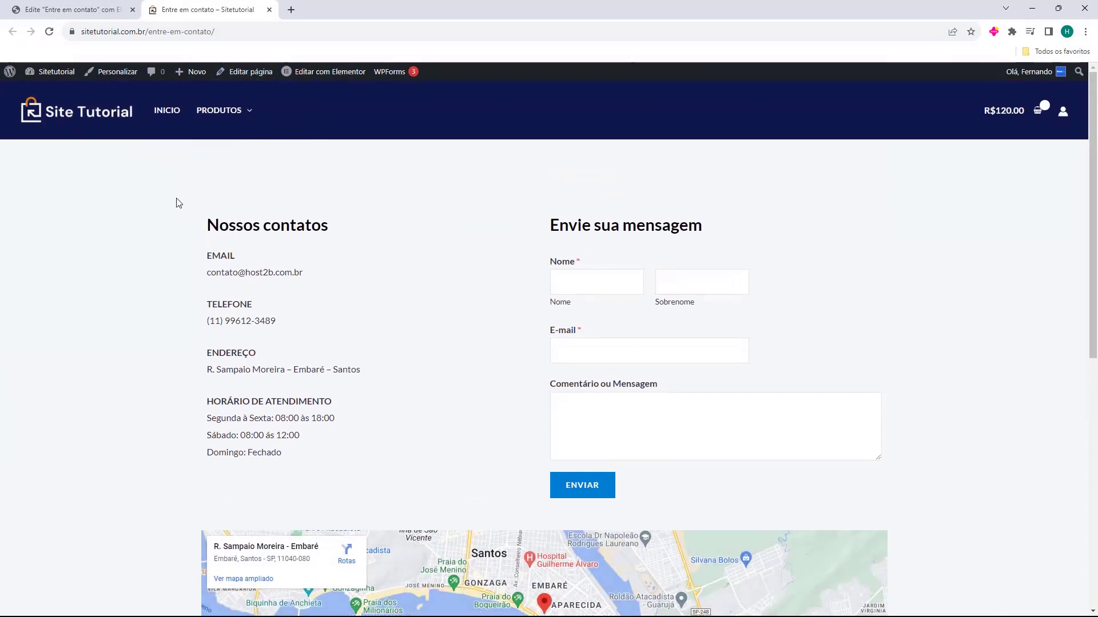
pyautogui.scroll(-1, 172, 211)
pyautogui.scroll(1, 172, 211)
pyautogui.click(592, 280)
pyautogui.click(669, 284)
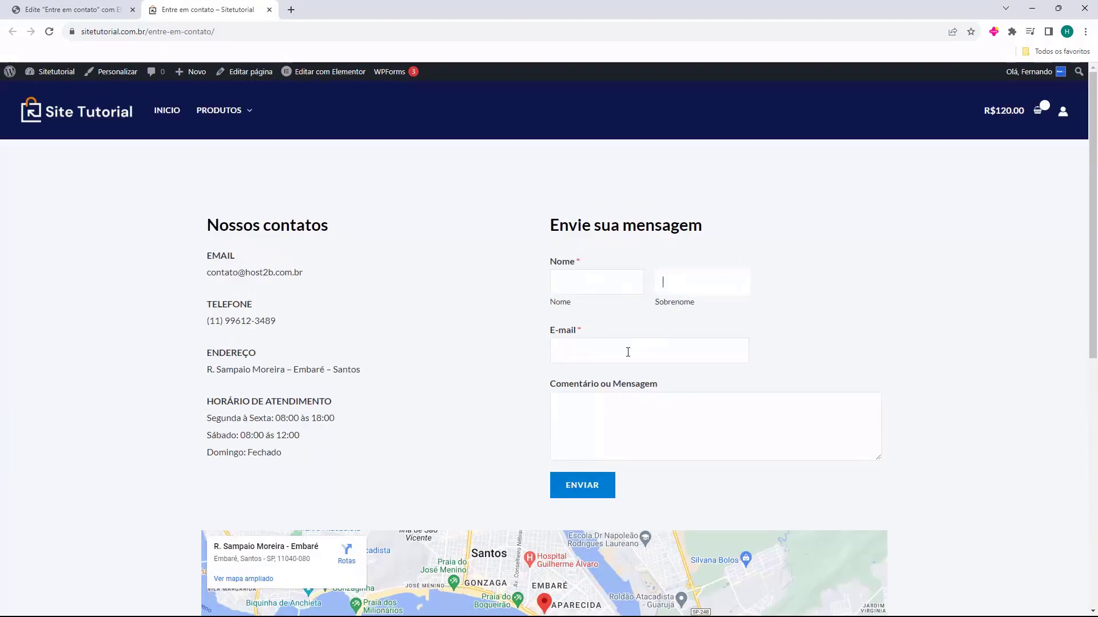
pyautogui.click(628, 352)
pyautogui.click(608, 412)
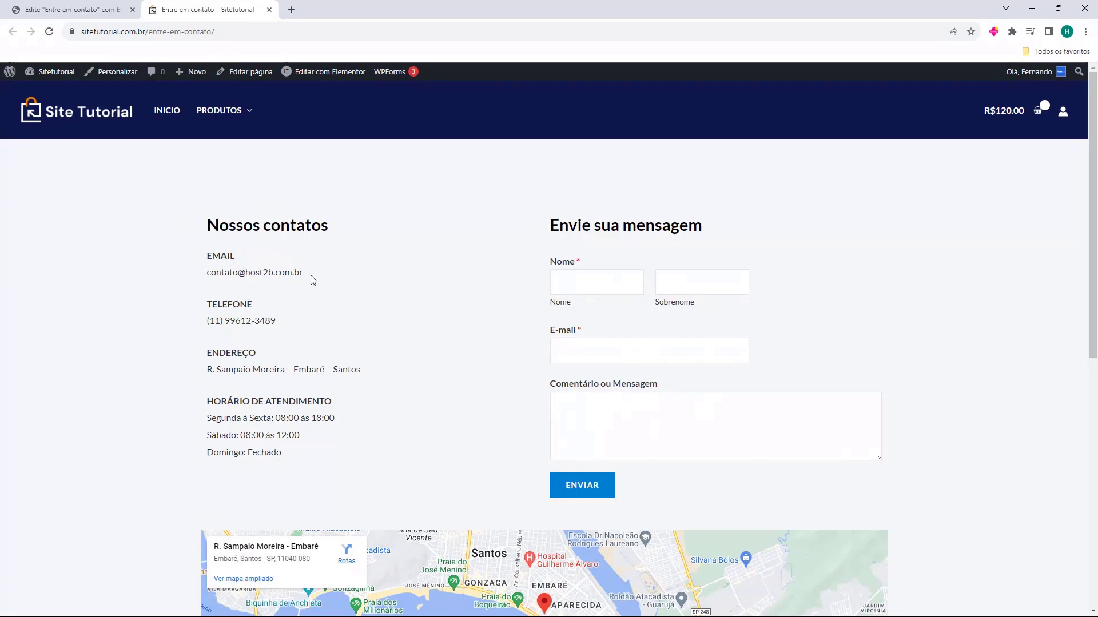
pyautogui.scroll(-3, 237, 457)
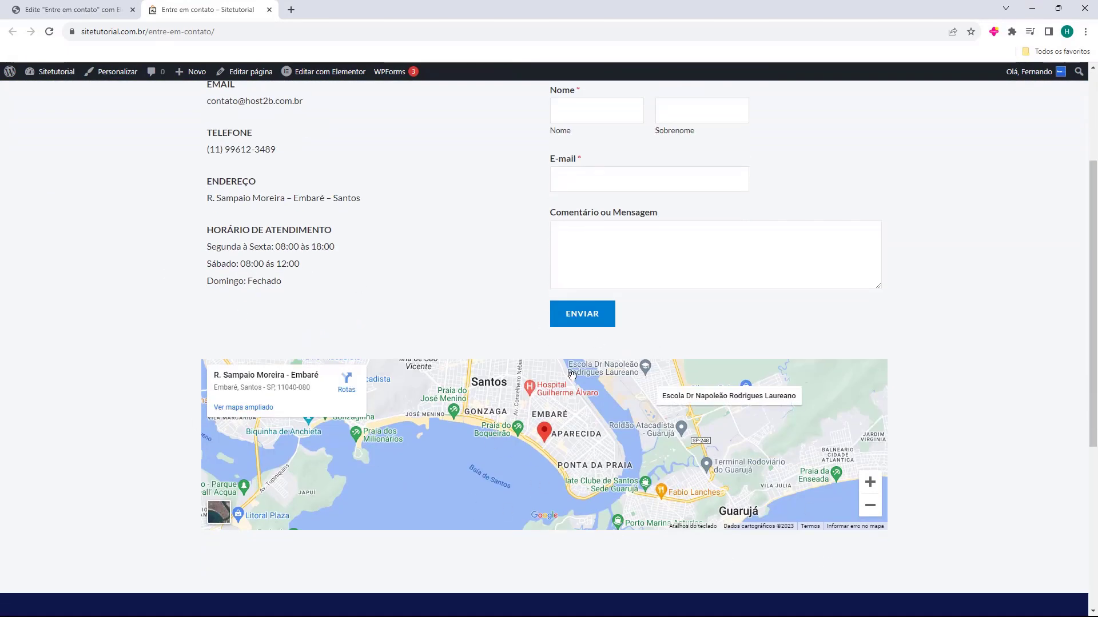
pyautogui.scroll(1, 297, 334)
pyautogui.scroll(3, 298, 334)
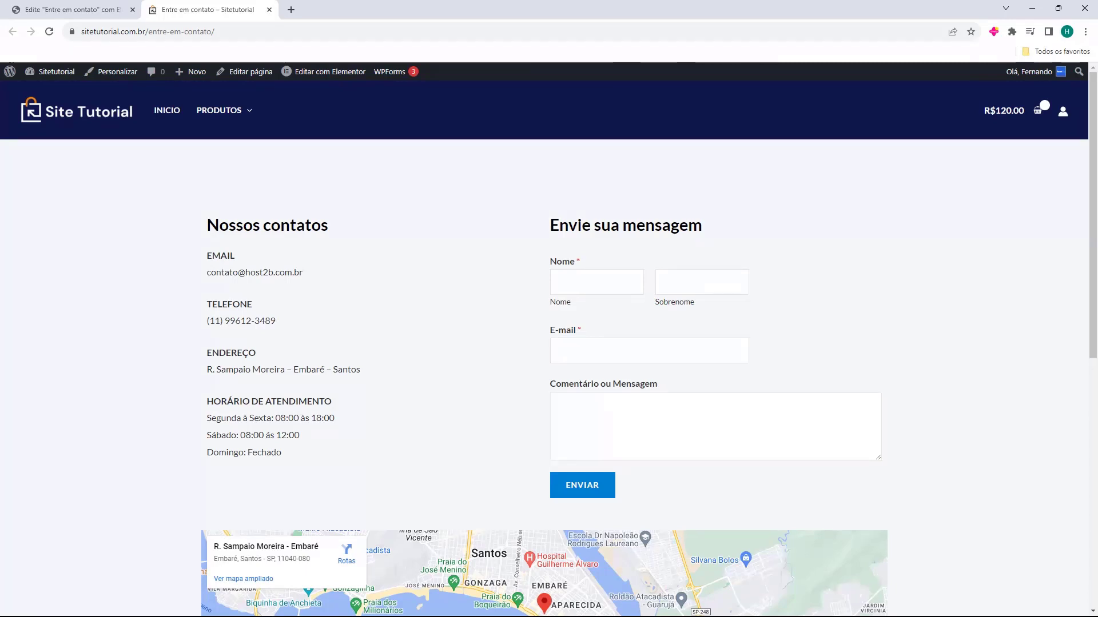